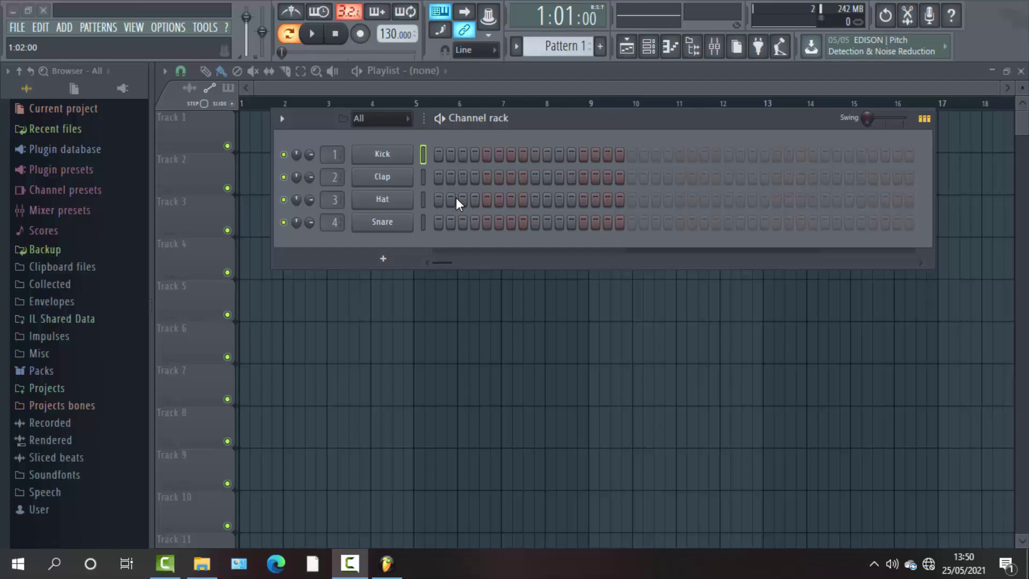
Delete the default Kick, Clap, Hat and Snare channels from the channel rack.
{"action": "right_click", "coordinate": [386, 153]}
{"action": "left_click", "coordinate": [447, 298]}
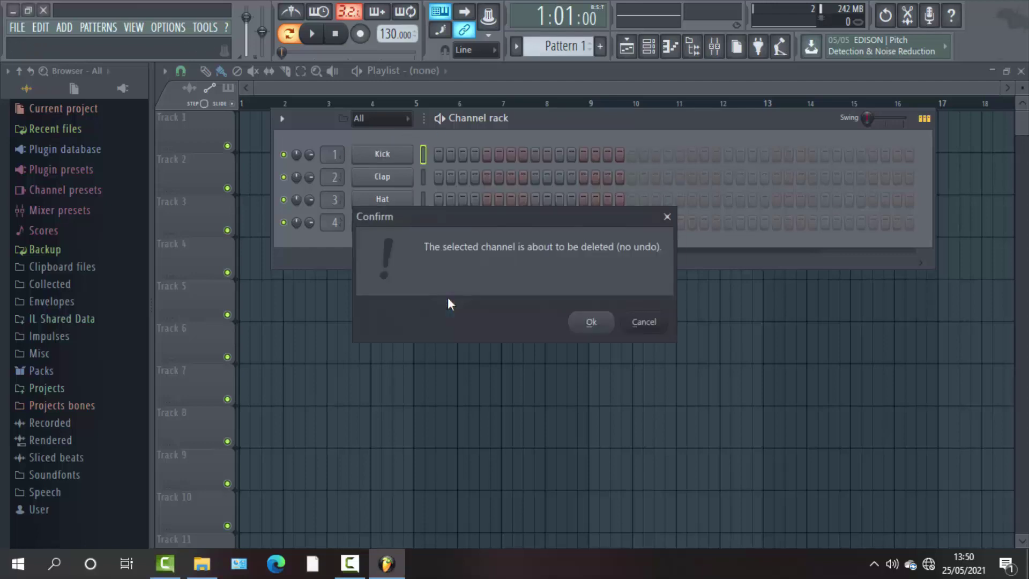
{"action": "left_click", "coordinate": [592, 322]}
{"action": "right_click", "coordinate": [384, 154]}
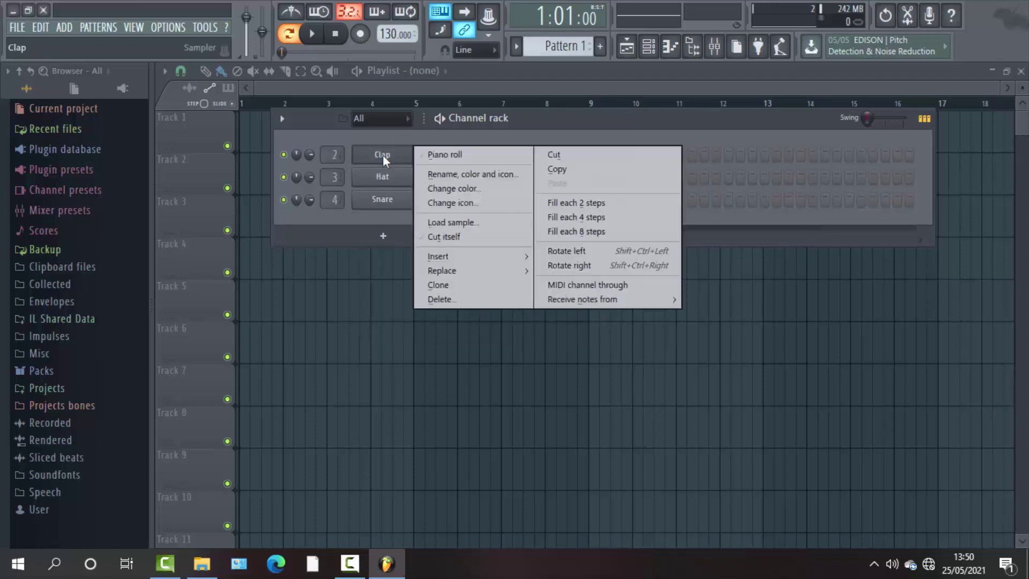
{"action": "left_click", "coordinate": [456, 297]}
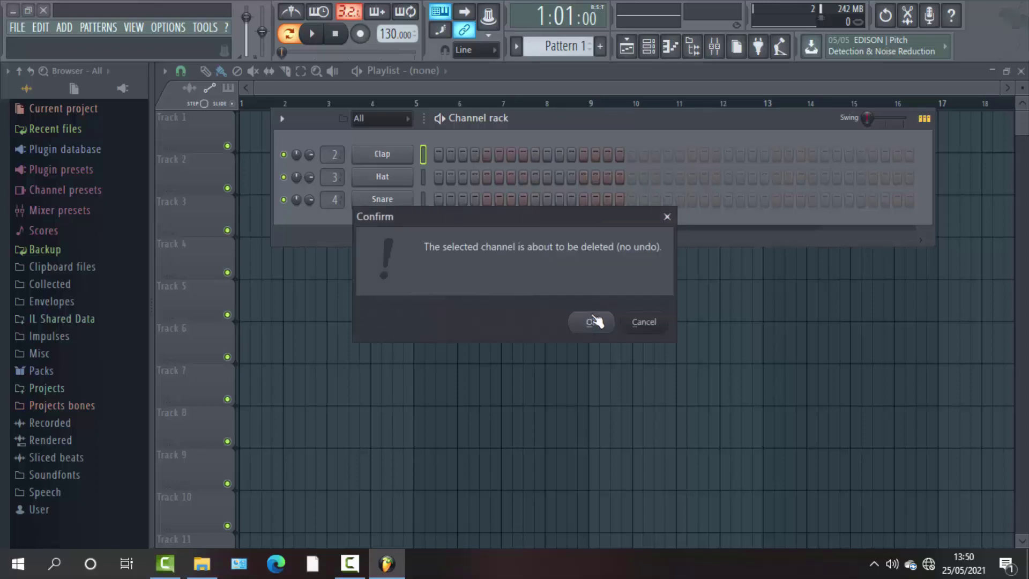
{"action": "left_click", "coordinate": [594, 322]}
{"action": "right_click", "coordinate": [388, 154]}
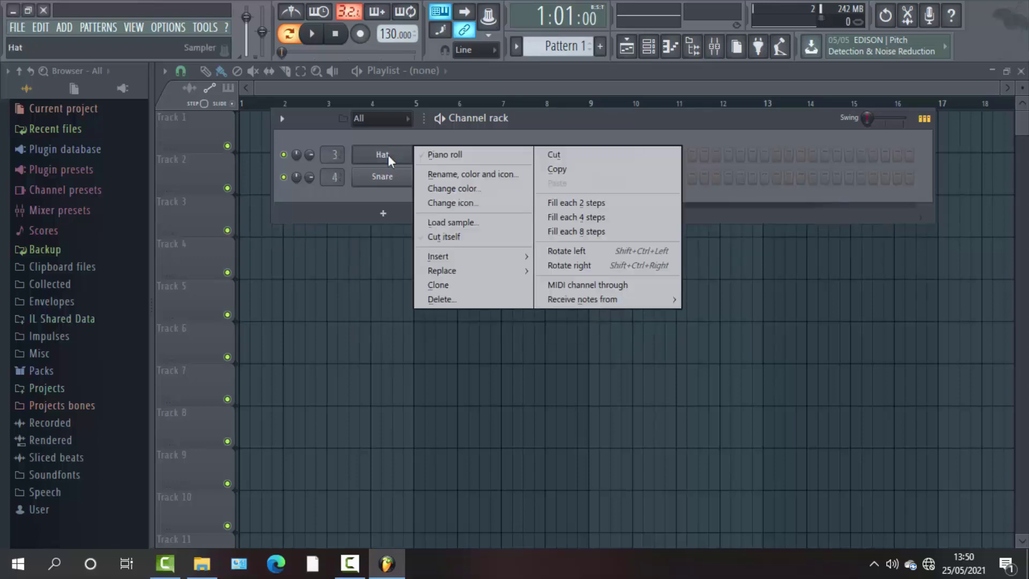
{"action": "left_click", "coordinate": [464, 300]}
{"action": "left_click", "coordinate": [592, 322]}
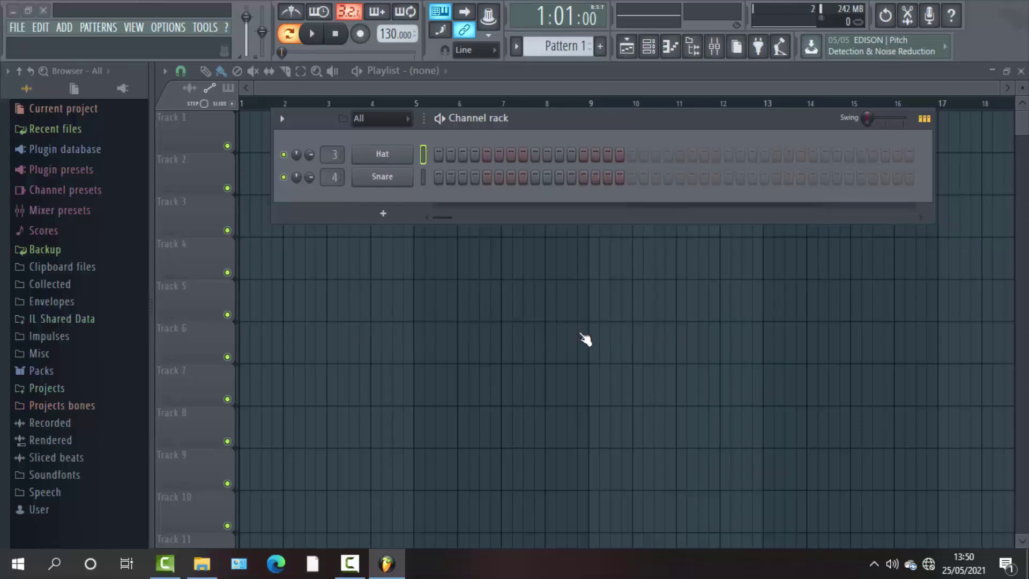
{"action": "right_click", "coordinate": [392, 162]}
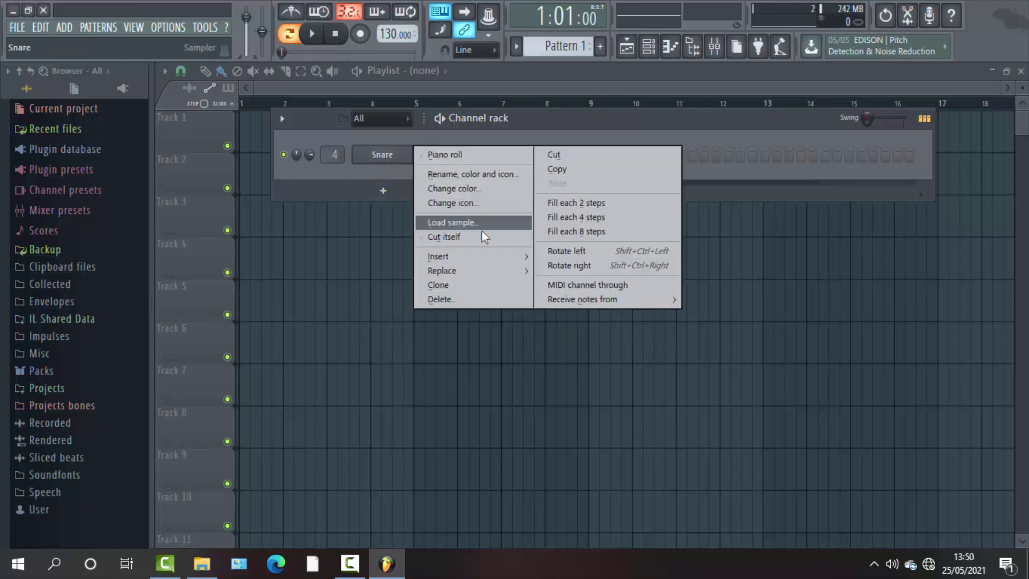
{"action": "left_click", "coordinate": [472, 298]}
{"action": "left_click", "coordinate": [592, 324]}
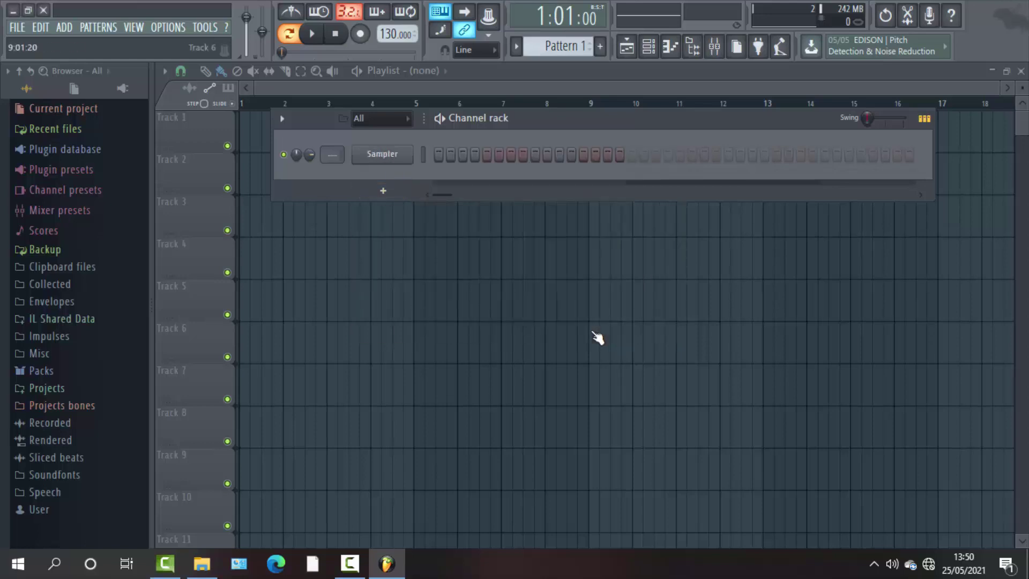
Add a Harmor channel to the channel rack and delete the default Sampler channel.
{"action": "left_click", "coordinate": [388, 199]}
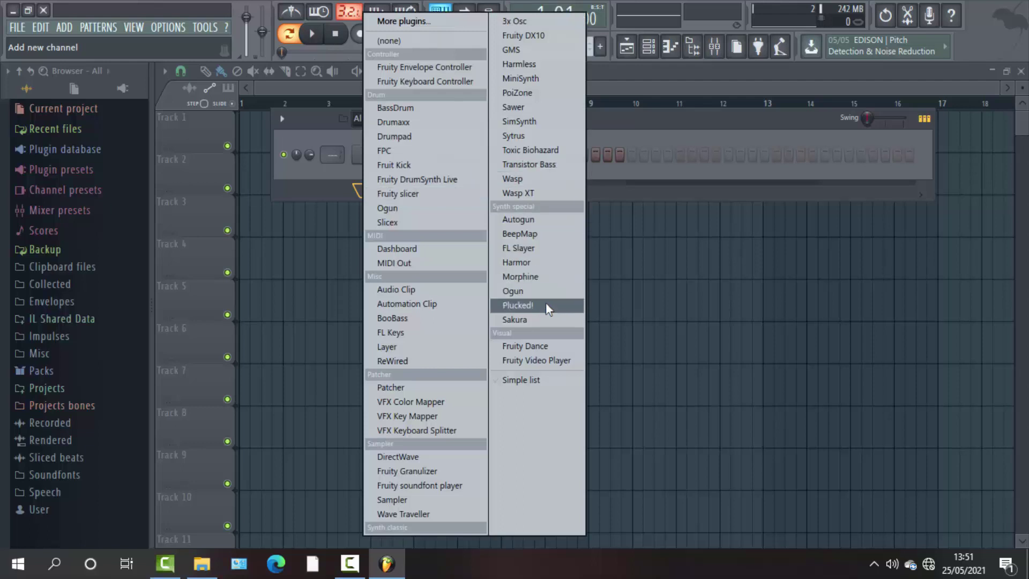
{"action": "left_click", "coordinate": [519, 262]}
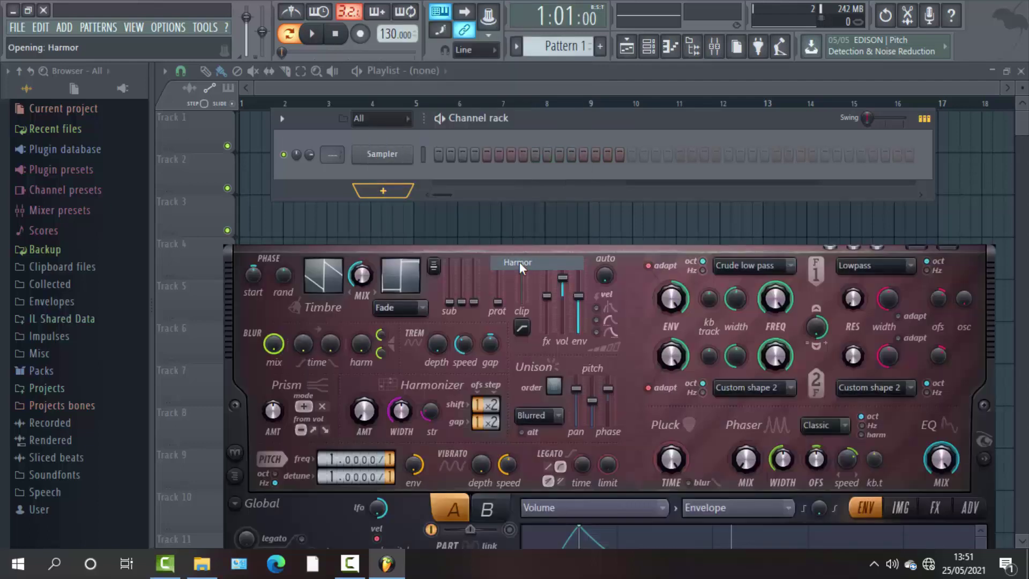
{"action": "right_click", "coordinate": [391, 153]}
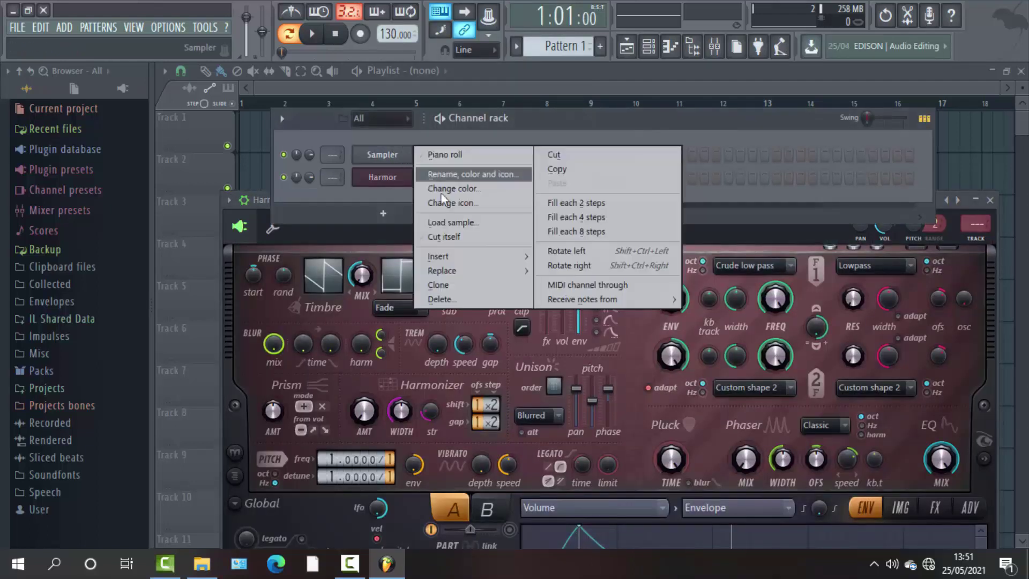
{"action": "left_click", "coordinate": [445, 299]}
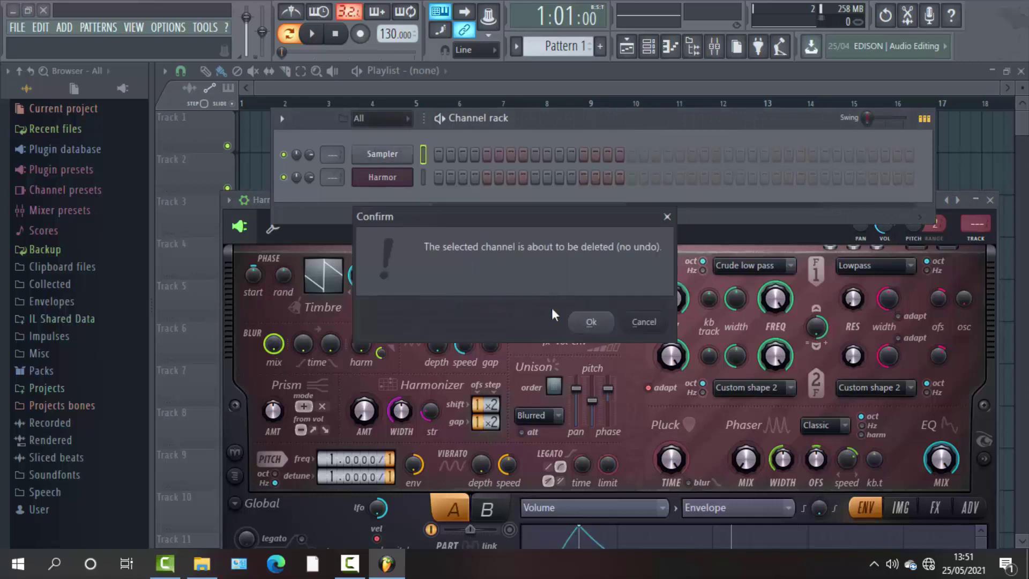
{"action": "left_click", "coordinate": [588, 322]}
Add a Sawer channel to the channel rack and close the Harmor and Sawer plugin windows.
{"action": "left_click", "coordinate": [387, 194]}
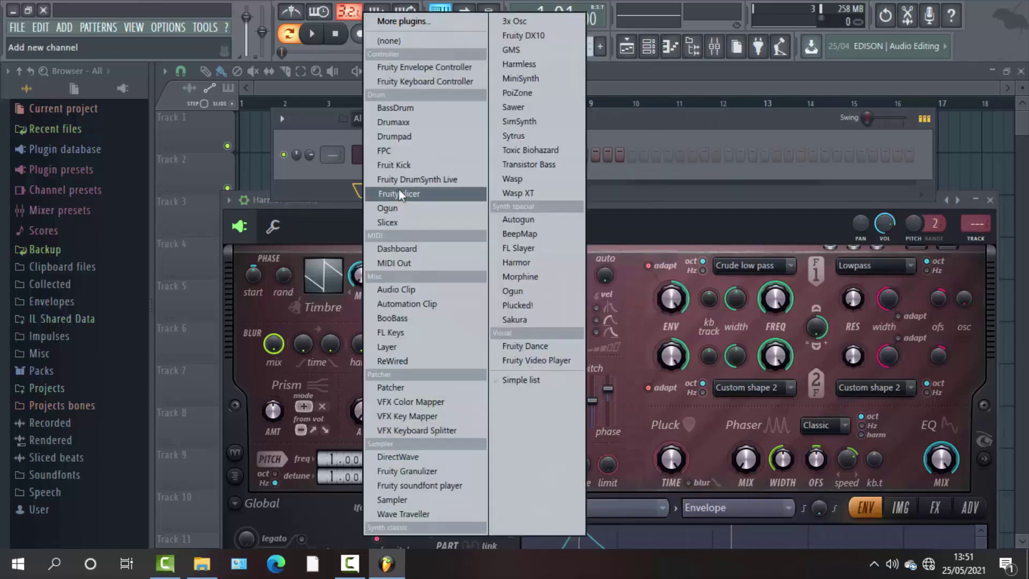
{"action": "left_click", "coordinate": [516, 106]}
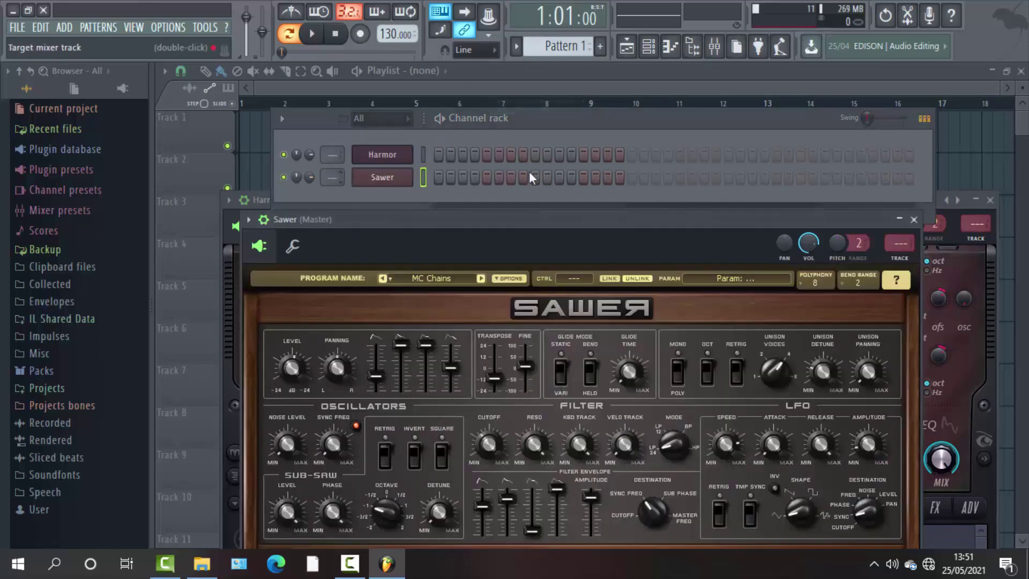
{"action": "left_click", "coordinate": [989, 199]}
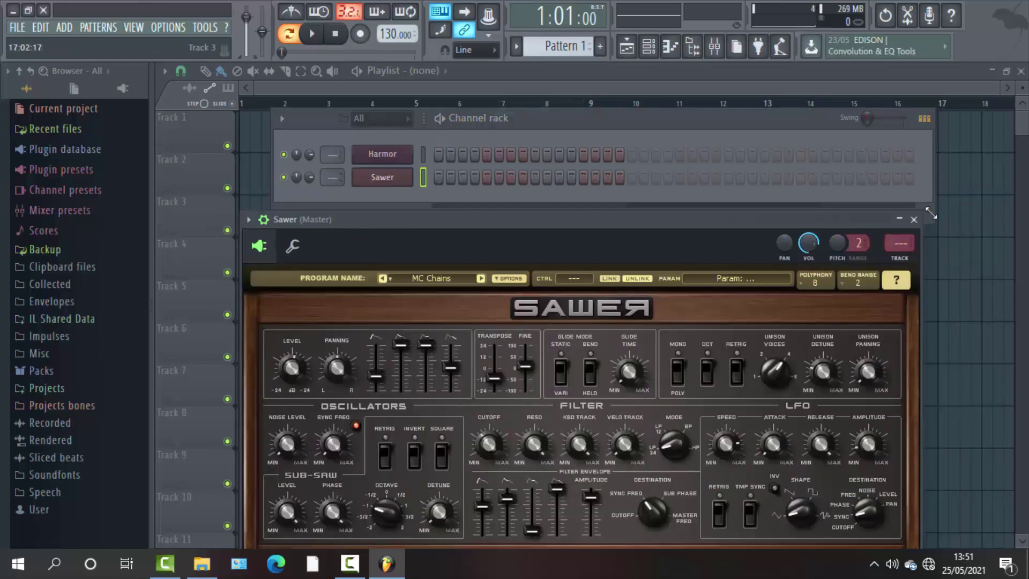
{"action": "left_click", "coordinate": [914, 219]}
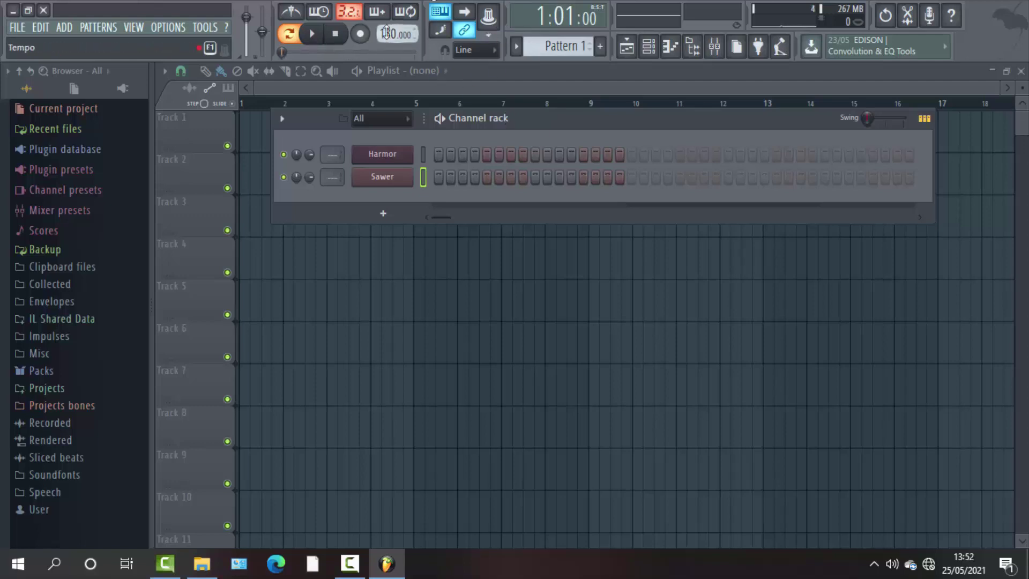
Set the project tempo to 145 BPM and select the Harmor channel.
{"action": "left_click_drag", "start_coordinate": [386, 33], "coordinate": [386, 22]}
{"action": "left_click", "coordinate": [424, 152]}
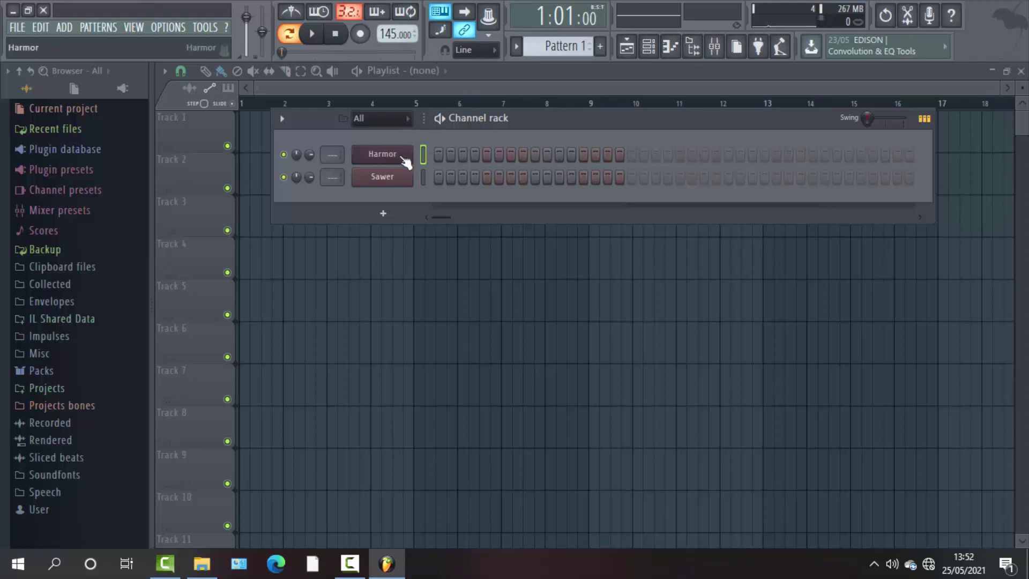
{"action": "right_click", "coordinate": [401, 157]}
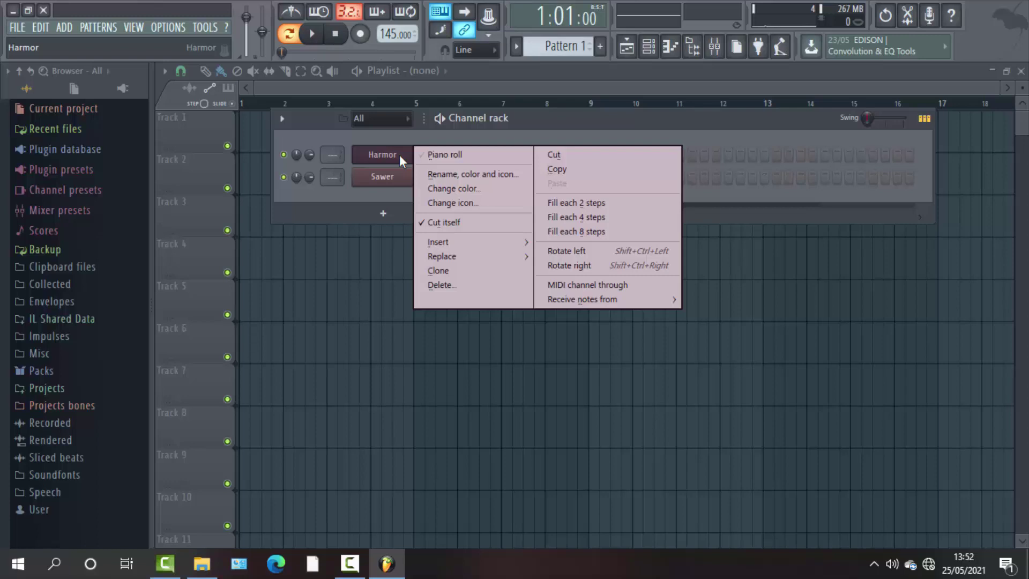
{"action": "left_click", "coordinate": [399, 155]}
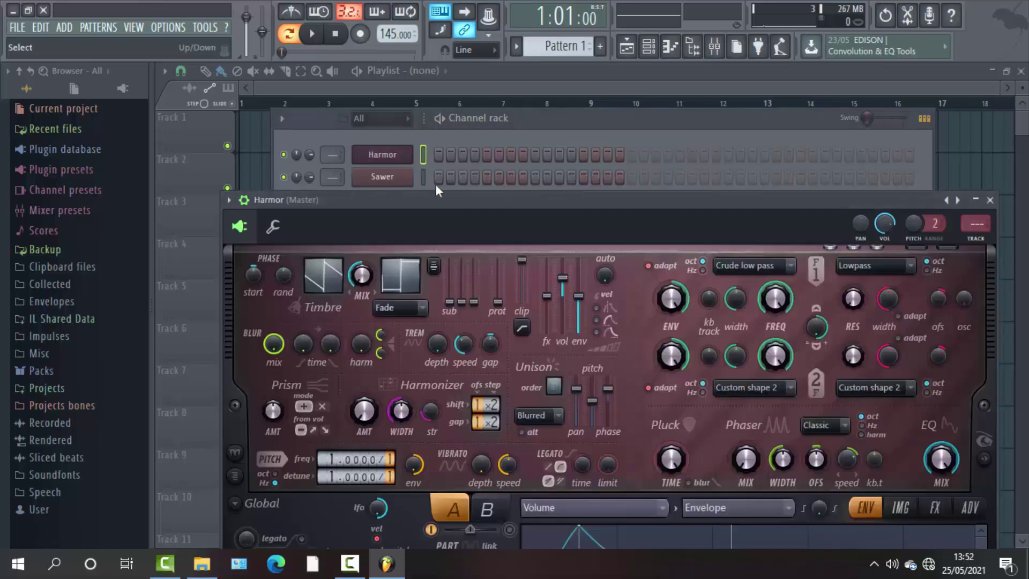
{"action": "left_click_drag", "start_coordinate": [436, 198], "coordinate": [435, 157]}
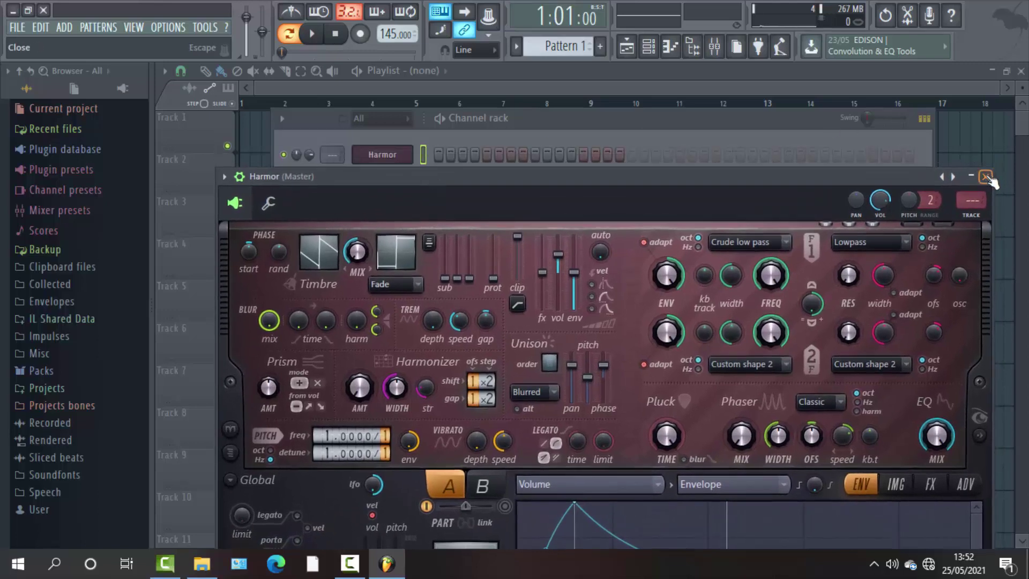
{"action": "left_click", "coordinate": [989, 182]}
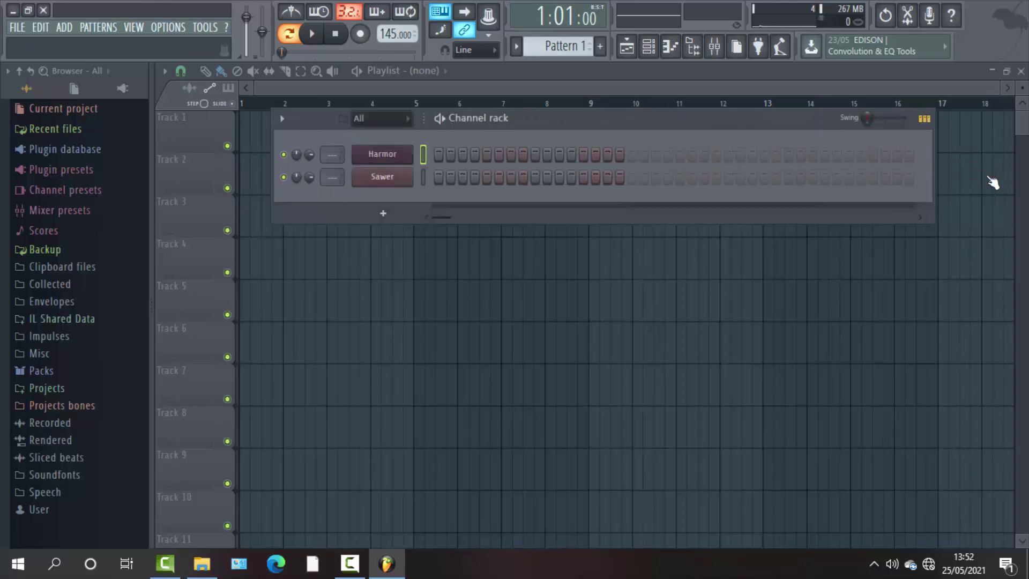
{"action": "left_click", "coordinate": [406, 213]}
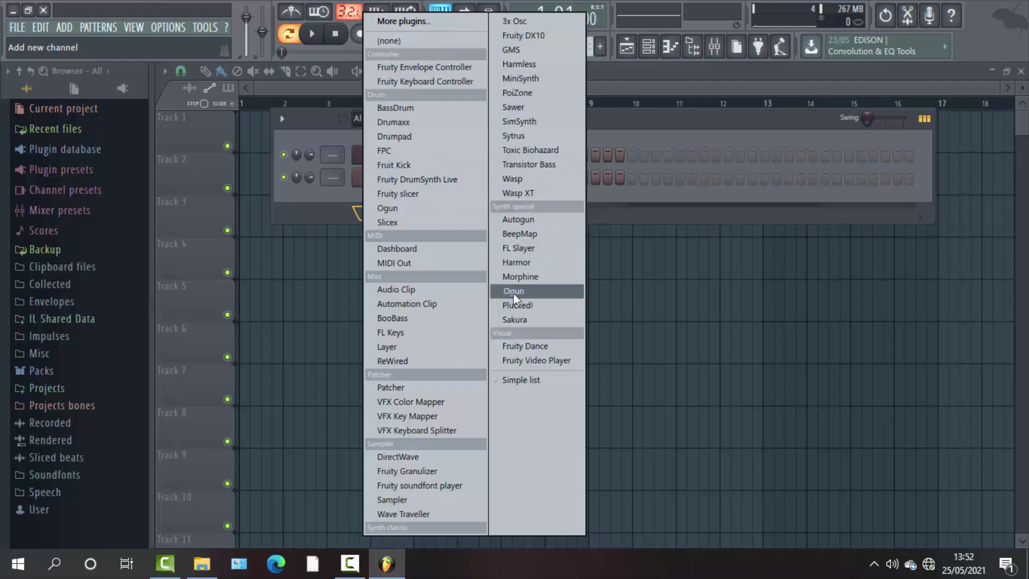
{"action": "left_click", "coordinate": [319, 218]}
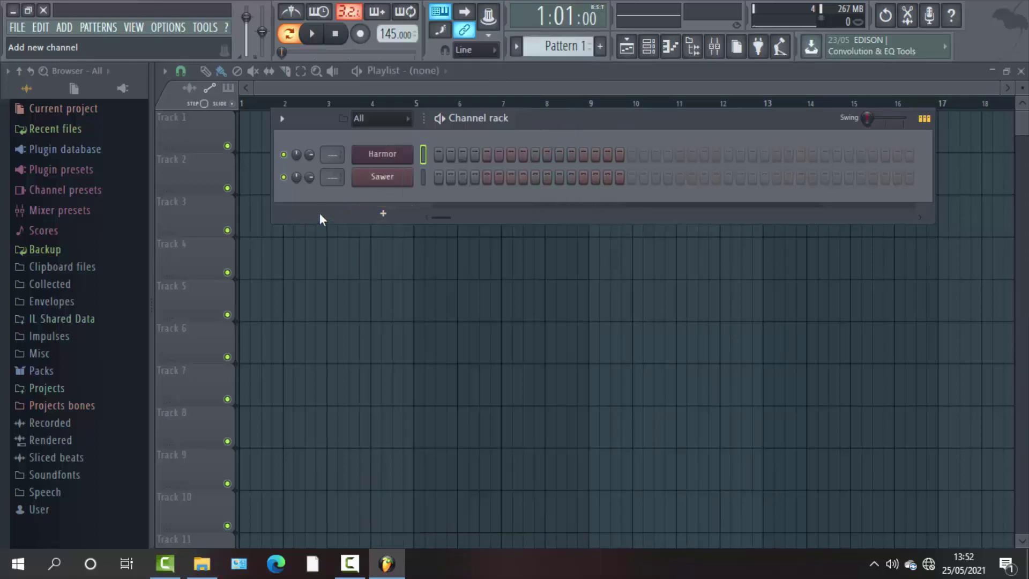
Load the Crystal bell preset in the Harmor channel and audition it with the notes G5 and C6.
{"action": "left_click", "coordinate": [388, 157]}
{"action": "left_click_drag", "start_coordinate": [411, 175], "coordinate": [378, 86]}
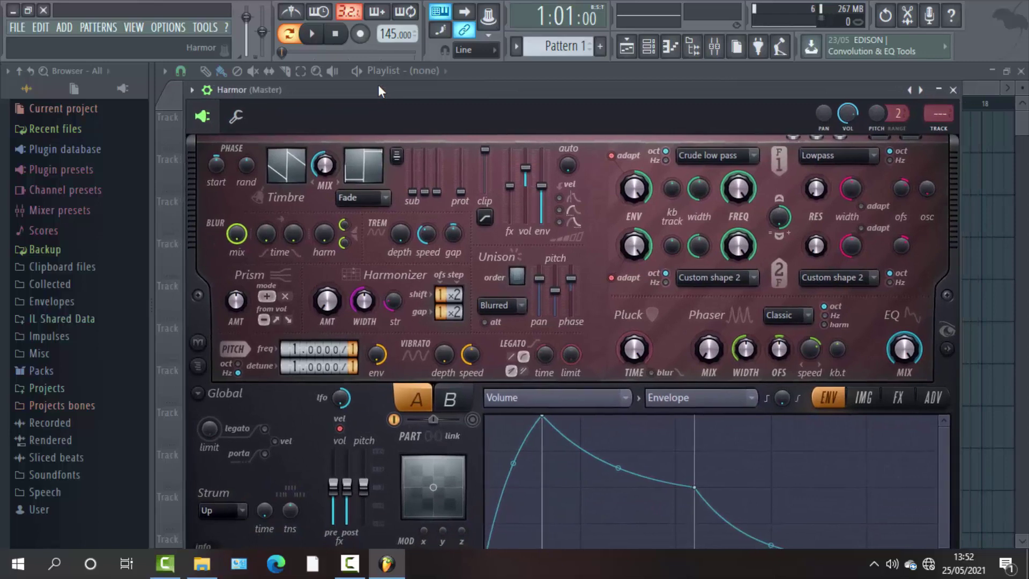
{"action": "right_click", "coordinate": [923, 93]}
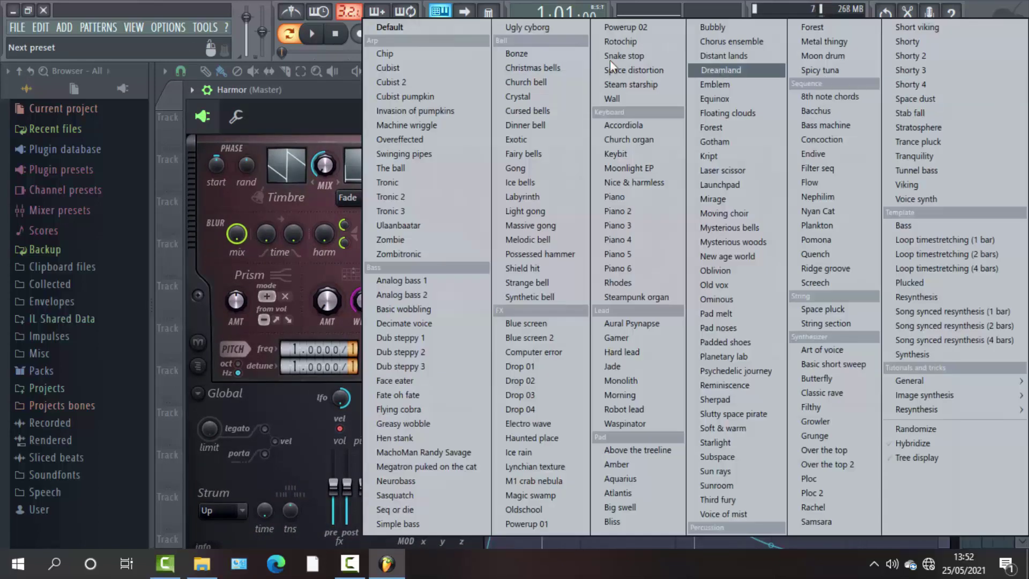
{"action": "left_click", "coordinate": [526, 98]}
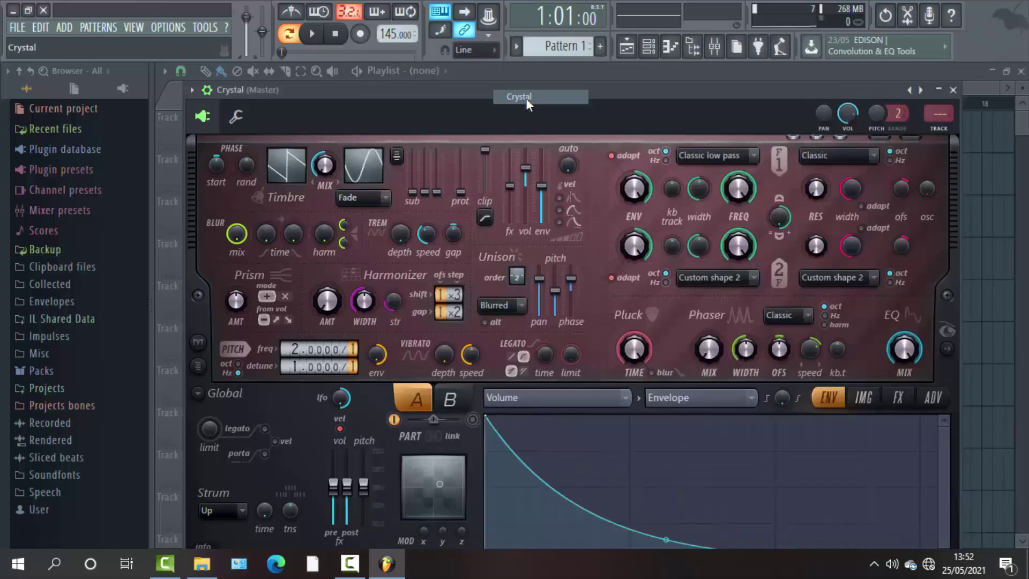
{"action": "key", "text": "b"}
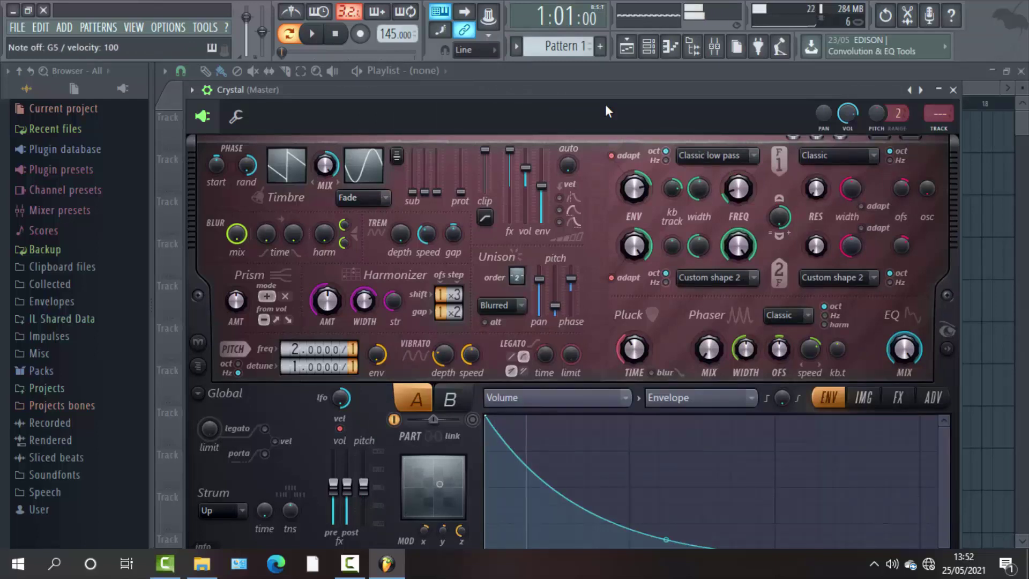
{"action": "key", "text": "comma"}
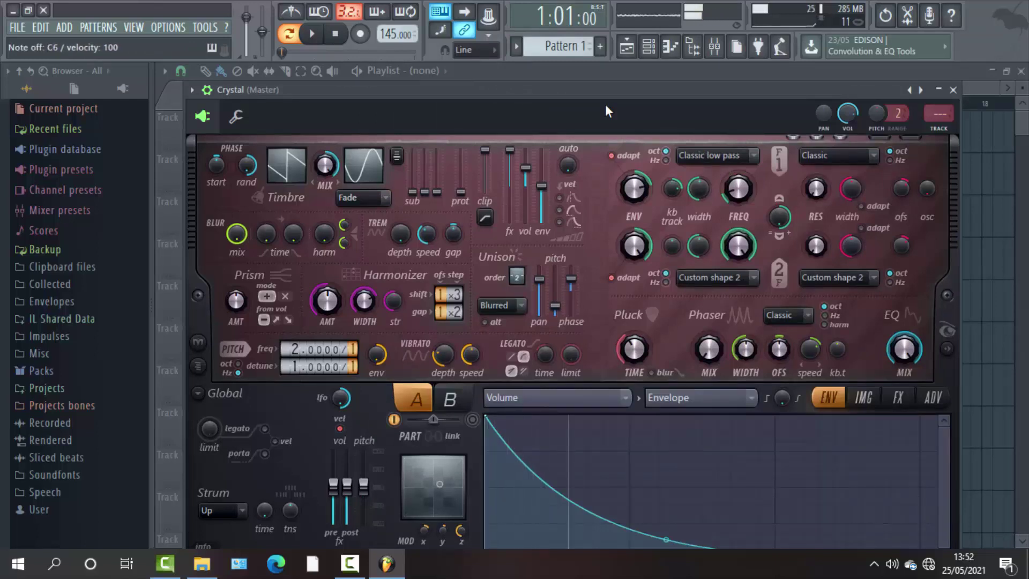
{"action": "left_click", "coordinate": [954, 90]}
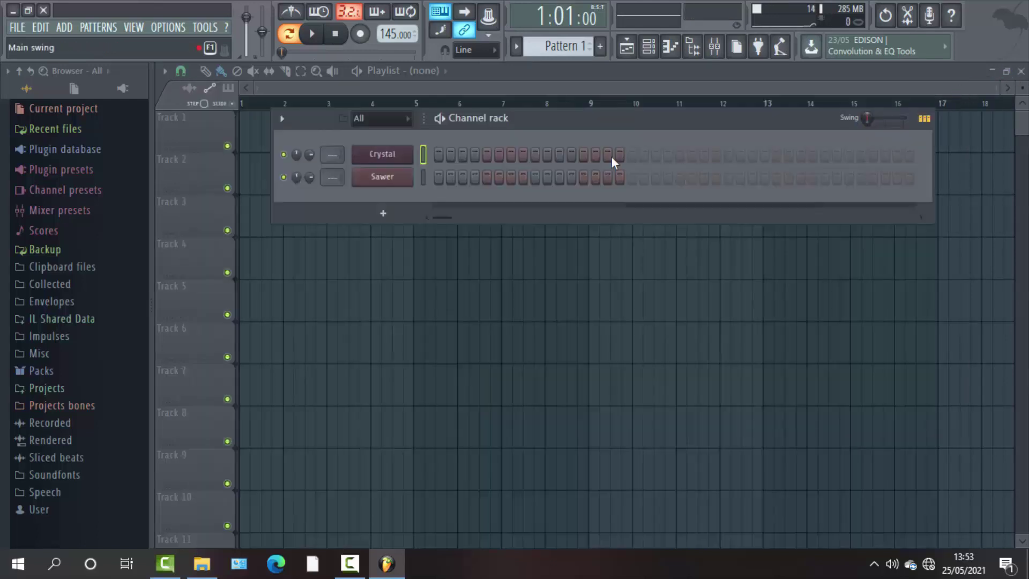
Open the Crystal channel's piano roll and place a two-step A5 note at the very start of bar 1.
{"action": "right_click", "coordinate": [402, 159]}
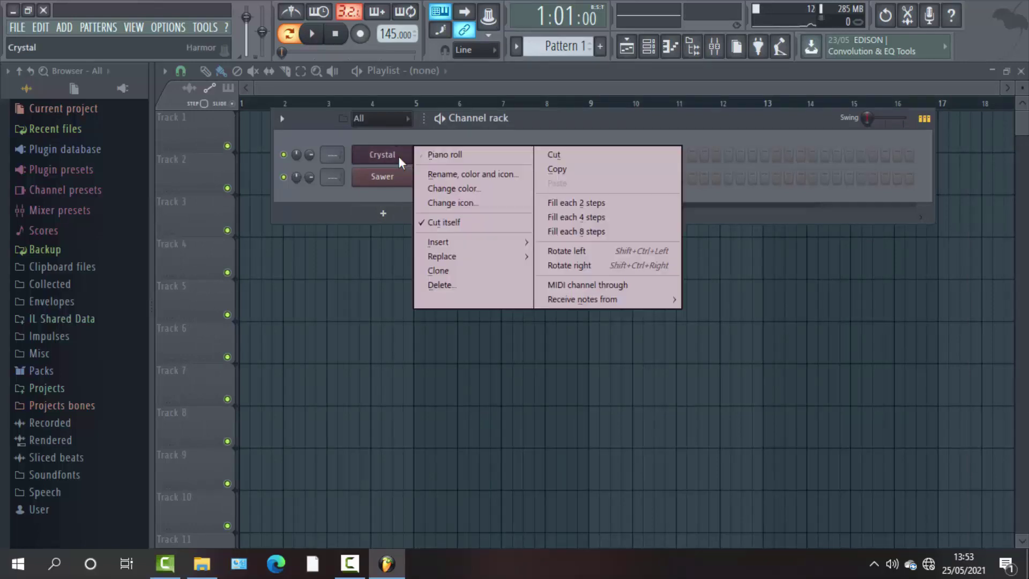
{"action": "left_click", "coordinate": [439, 155]}
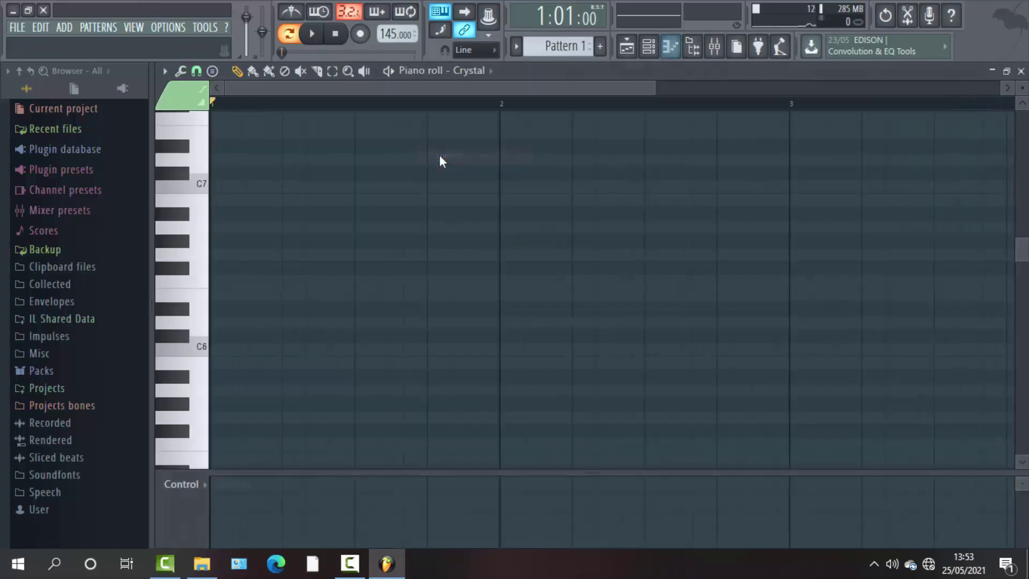
{"action": "left_click_drag", "start_coordinate": [654, 89], "coordinate": [991, 71]}
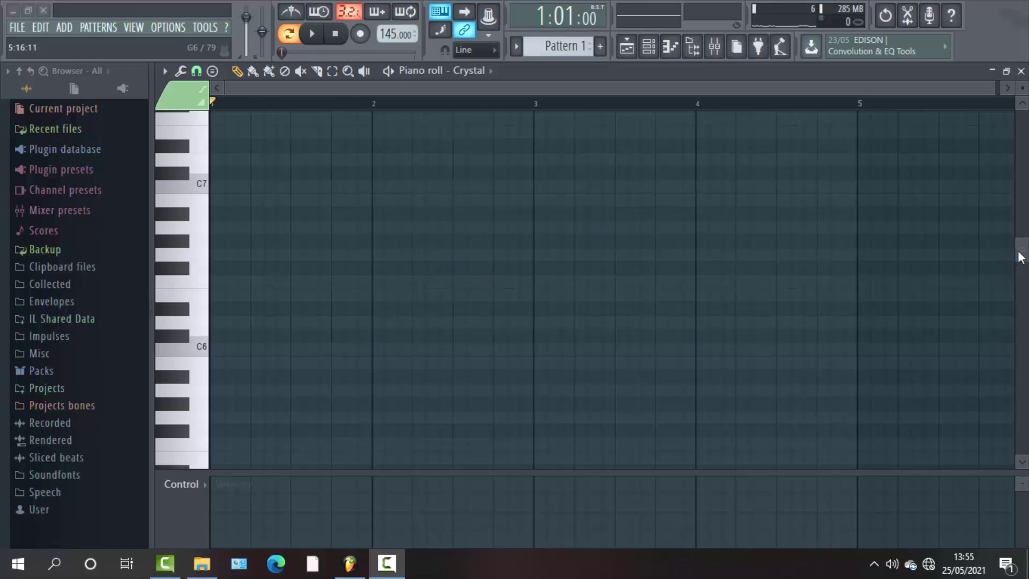
{"action": "left_click_drag", "start_coordinate": [1019, 256], "coordinate": [1019, 292]}
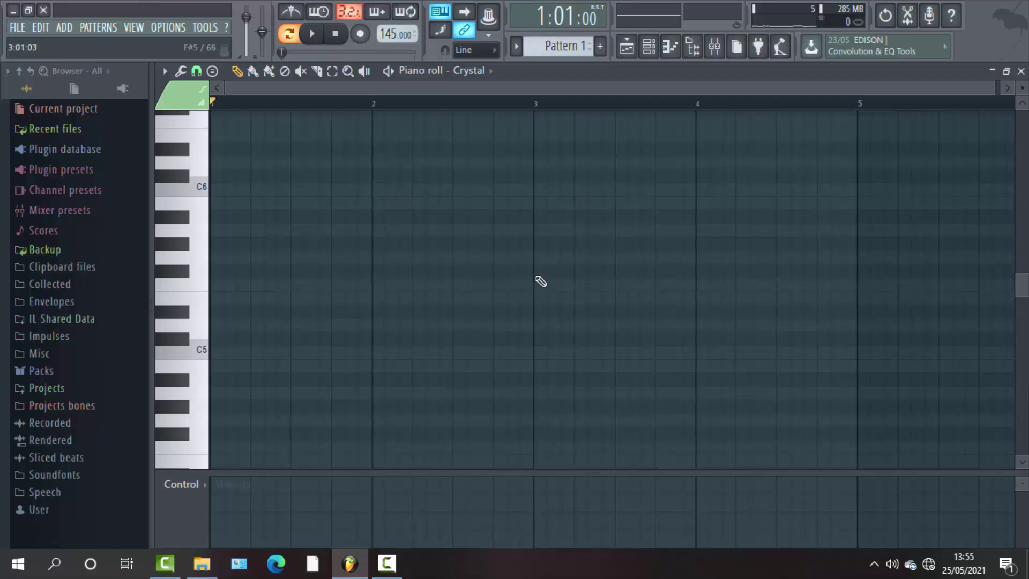
{"action": "left_click", "coordinate": [210, 256]}
{"action": "left_click", "coordinate": [225, 243]}
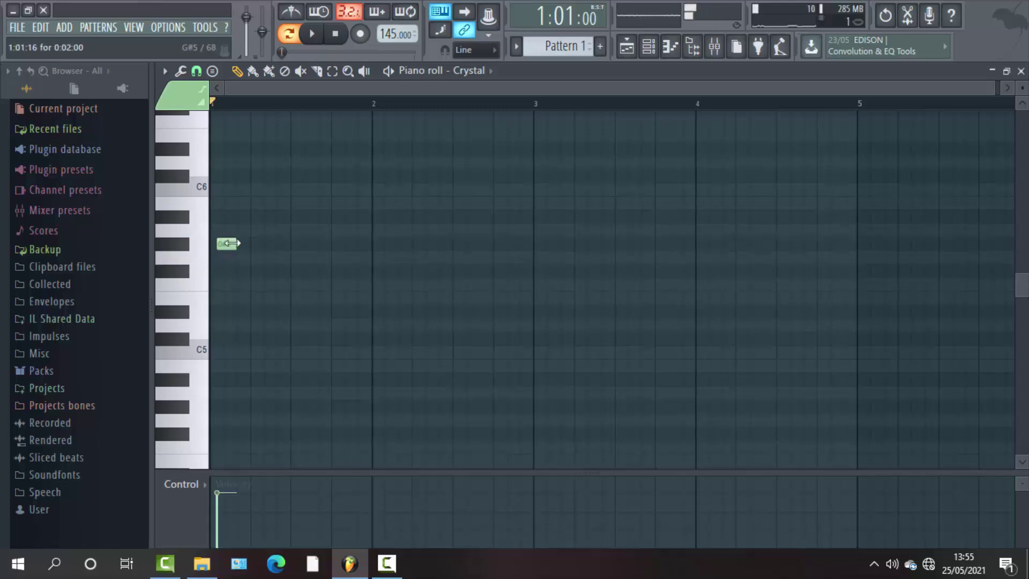
{"action": "left_click_drag", "start_coordinate": [227, 244], "coordinate": [216, 224]}
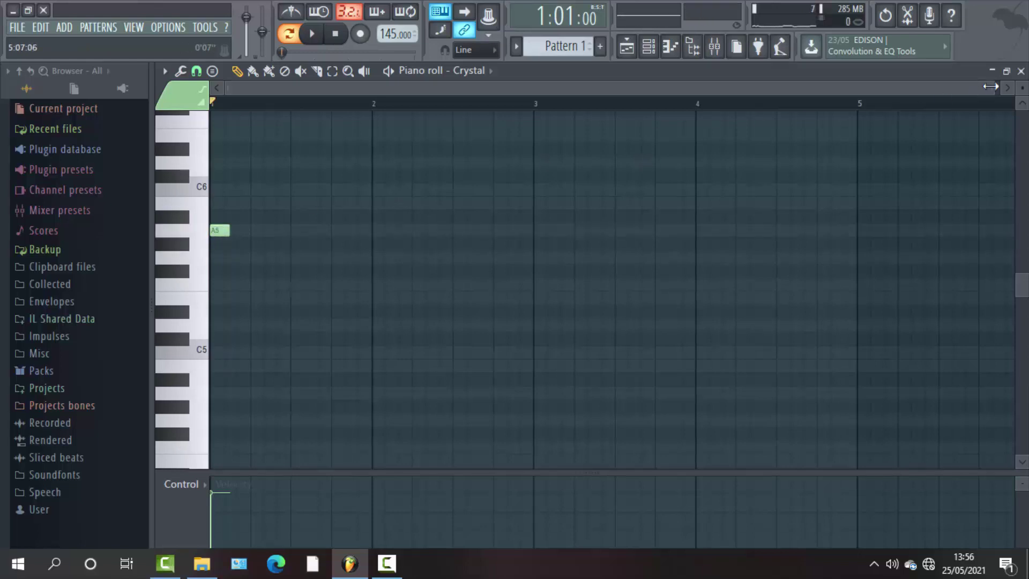
{"action": "left_click_drag", "start_coordinate": [990, 86], "coordinate": [668, 122]}
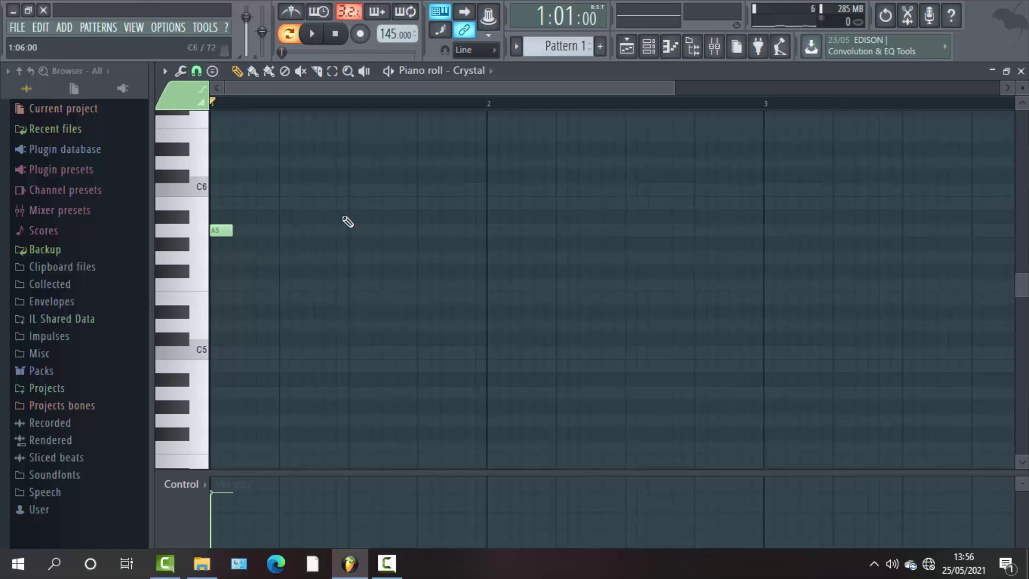
Add two-step notes to bar 1 of the Crystal melody: A#5 at step 7 and D5 at step 13, with the pattern playing.
{"action": "left_click", "coordinate": [285, 217]}
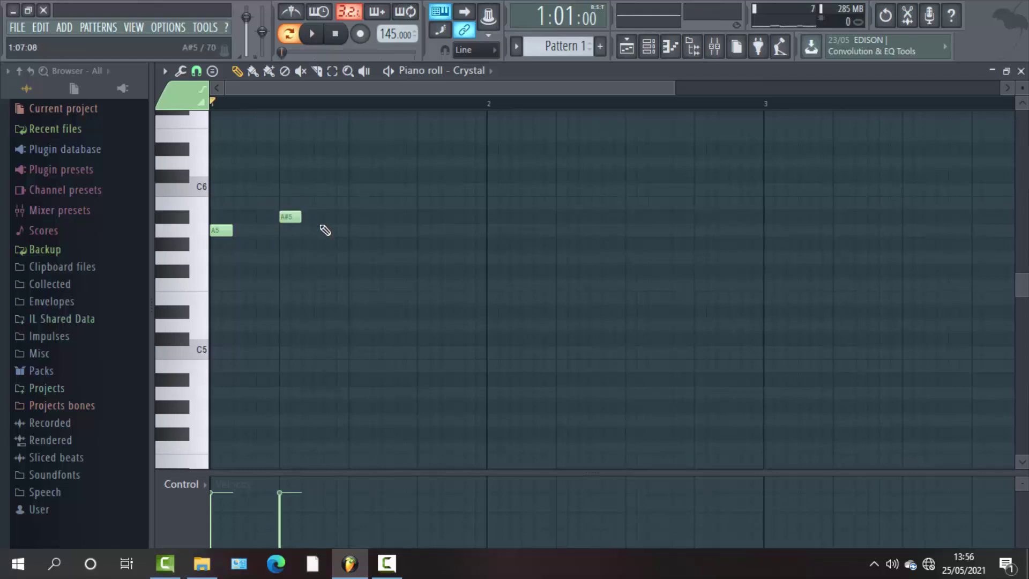
{"action": "left_click_drag", "start_coordinate": [288, 217], "coordinate": [325, 221]}
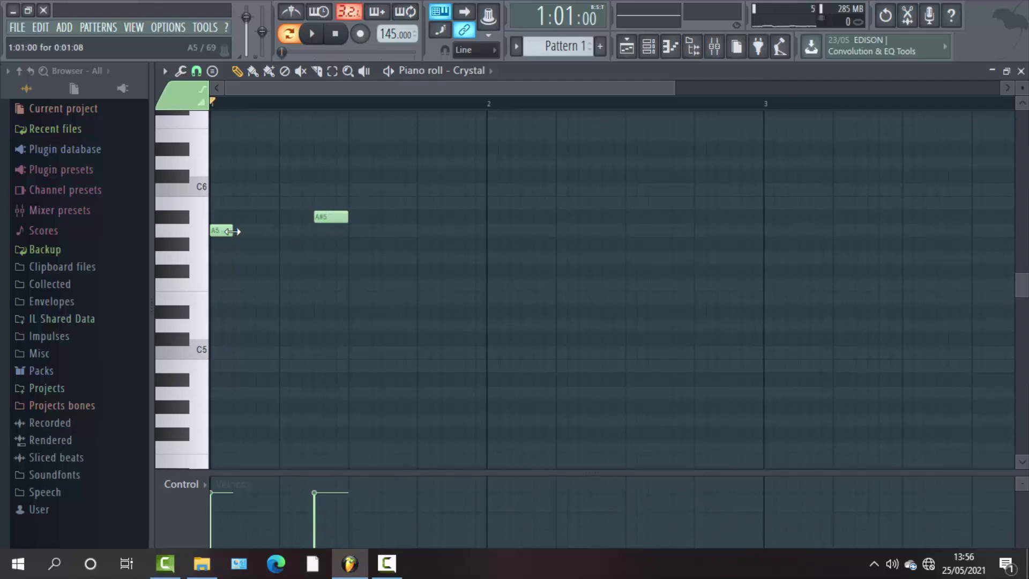
{"action": "left_click", "coordinate": [427, 353]}
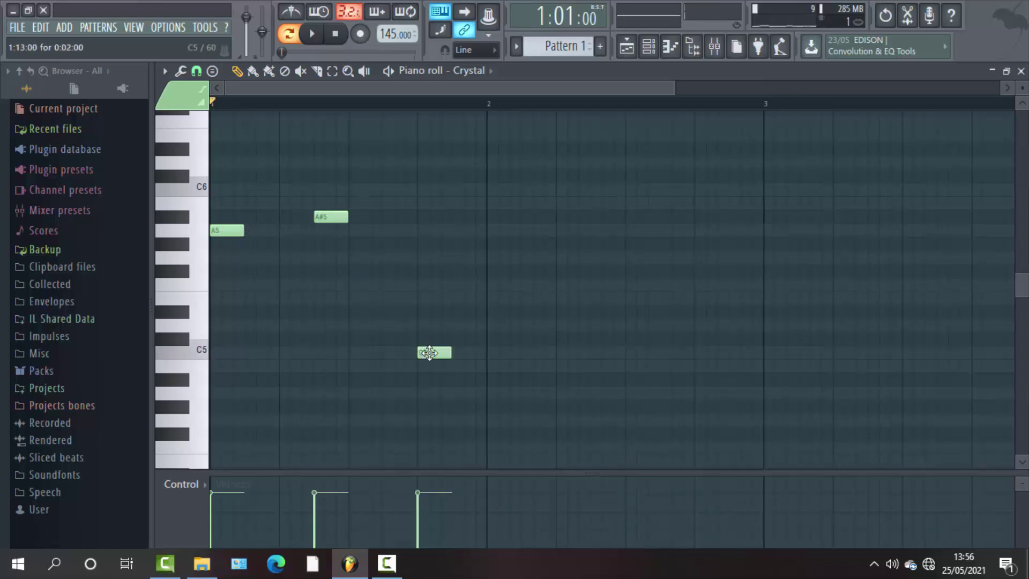
{"action": "key", "text": "space"}
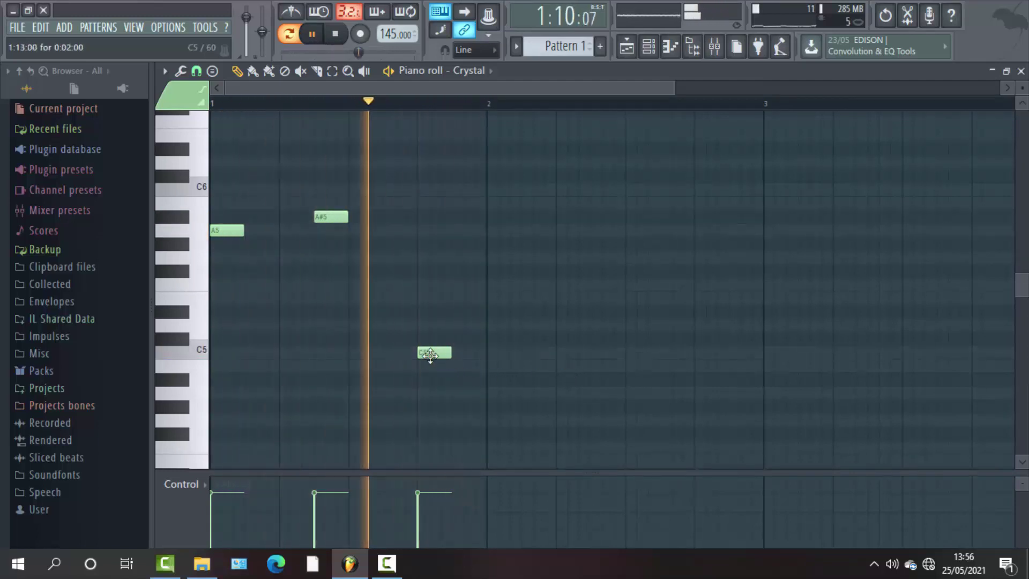
{"action": "left_click_drag", "start_coordinate": [430, 355], "coordinate": [432, 319]}
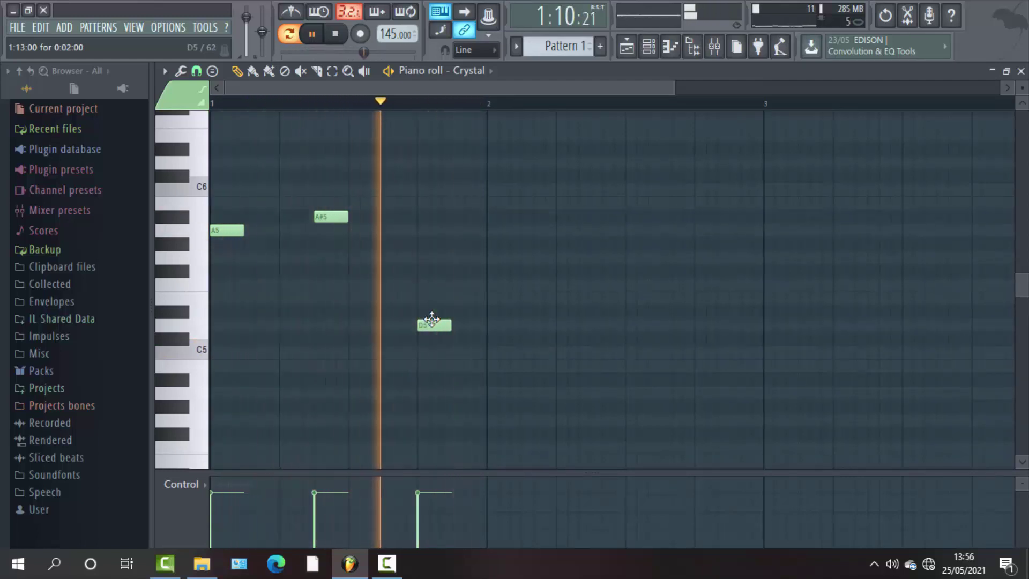
Duplicate the three-note motif so the copy starts exactly at bar 2, and stop playback.
{"action": "left_click_drag", "start_coordinate": [675, 86], "coordinate": [691, 87]}
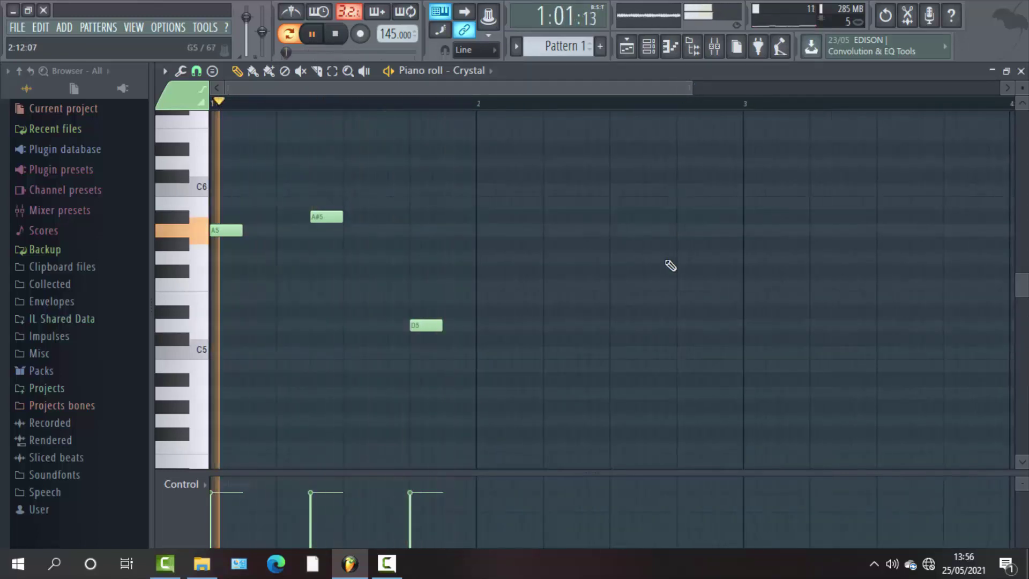
{"action": "key", "text": "ctrl+b"}
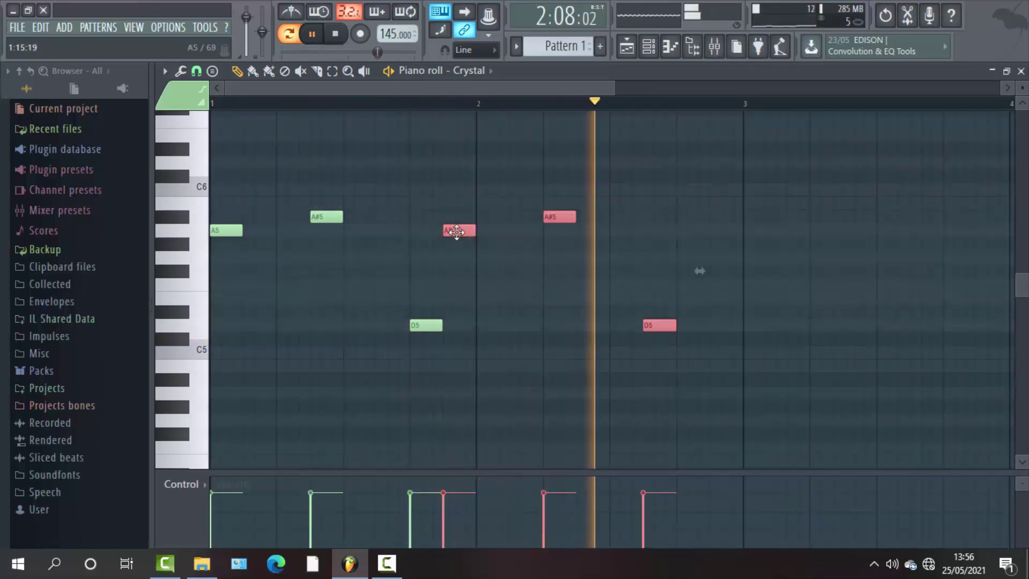
{"action": "left_click_drag", "start_coordinate": [457, 231], "coordinate": [492, 227]}
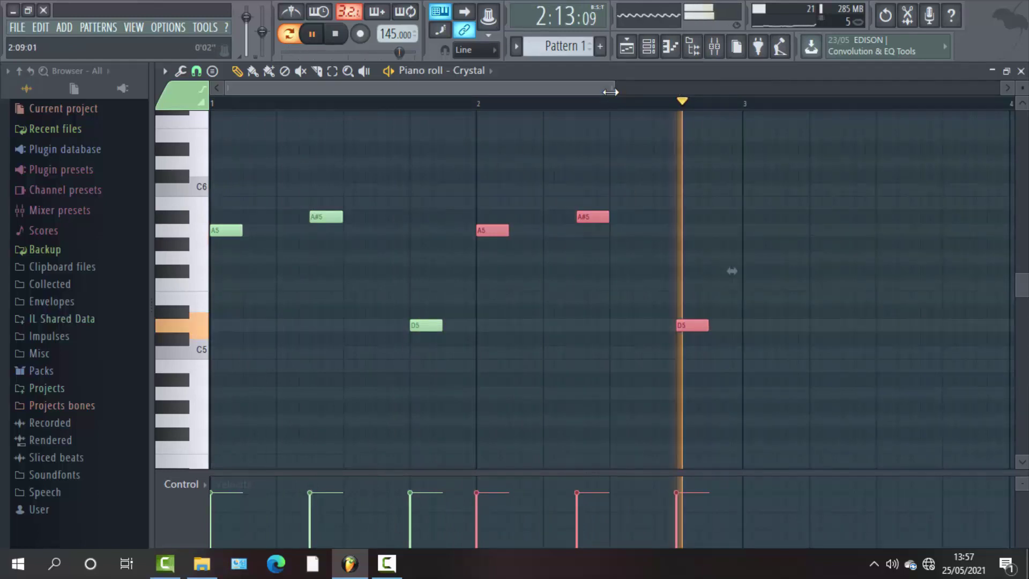
{"action": "scroll", "coordinate": [610, 92], "scroll_direction": "down", "scroll_amount": 1}
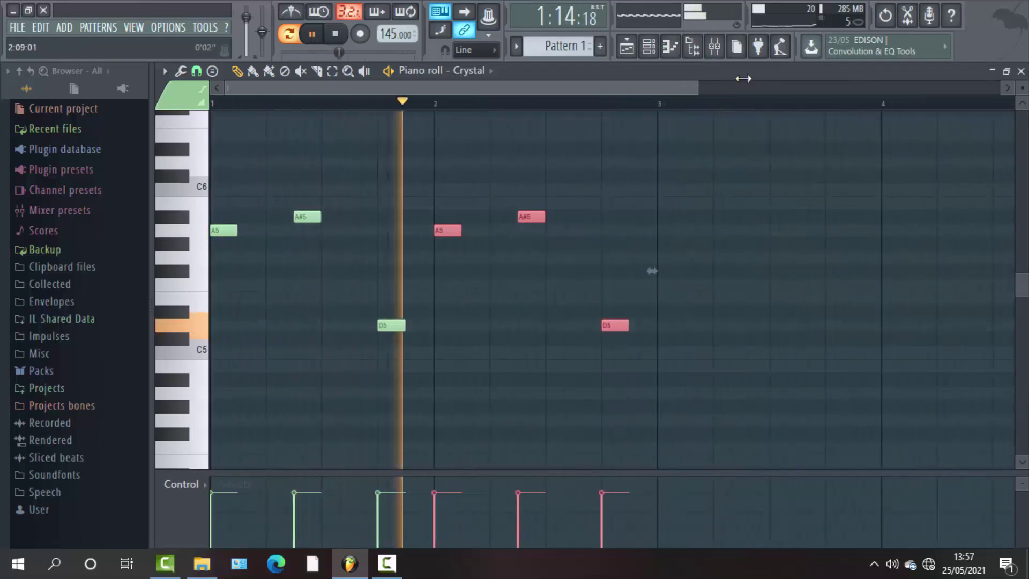
{"action": "scroll", "coordinate": [743, 79], "scroll_direction": "down", "scroll_amount": 1}
{"action": "scroll", "coordinate": [743, 79], "scroll_direction": "down", "scroll_amount": 1}
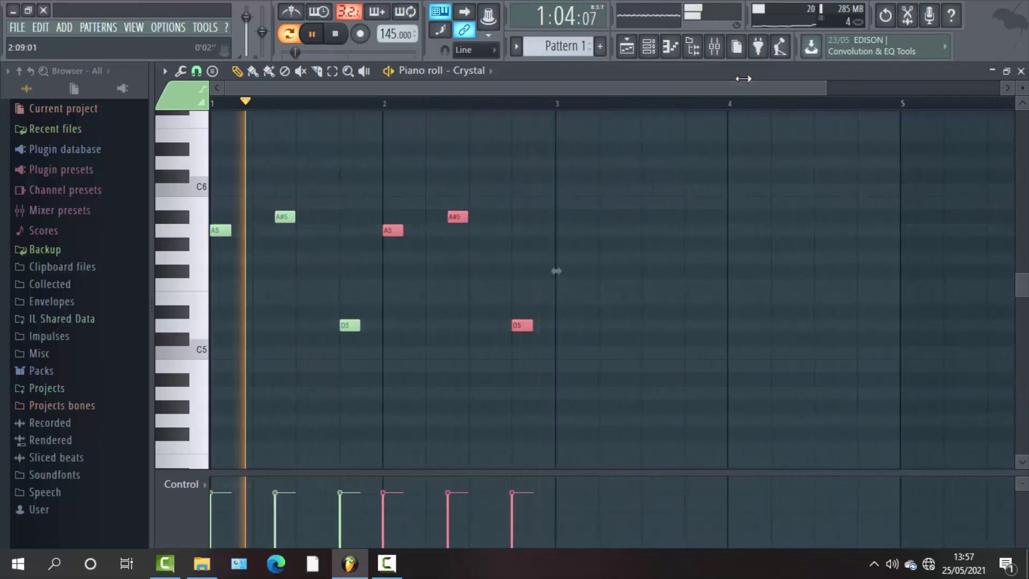
{"action": "key", "text": "space"}
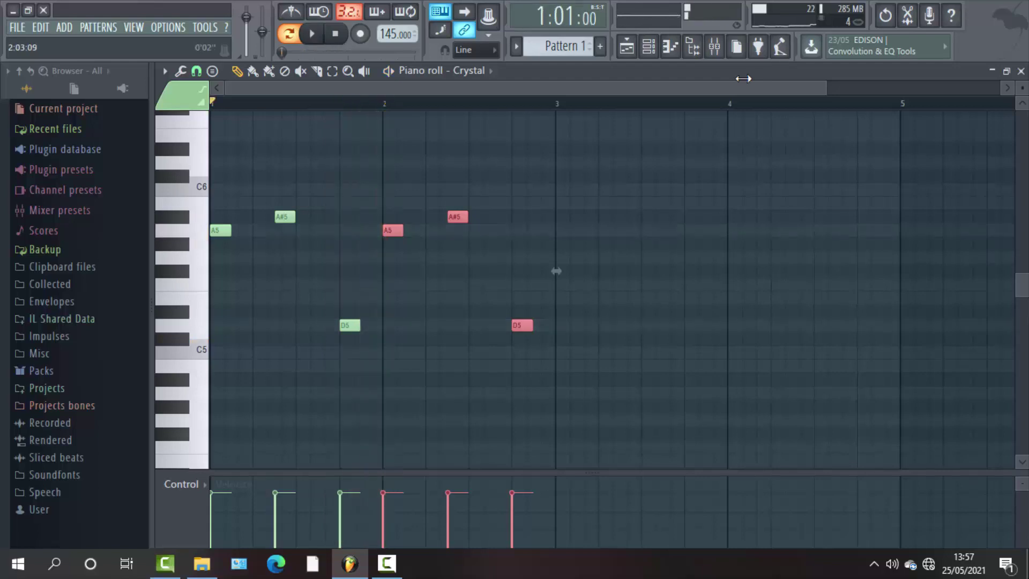
Set the piano roll snap to 1/4 beat and duplicate the two-bar melody so the copy fills bars 3 and 4.
{"action": "left_click", "coordinate": [196, 71]}
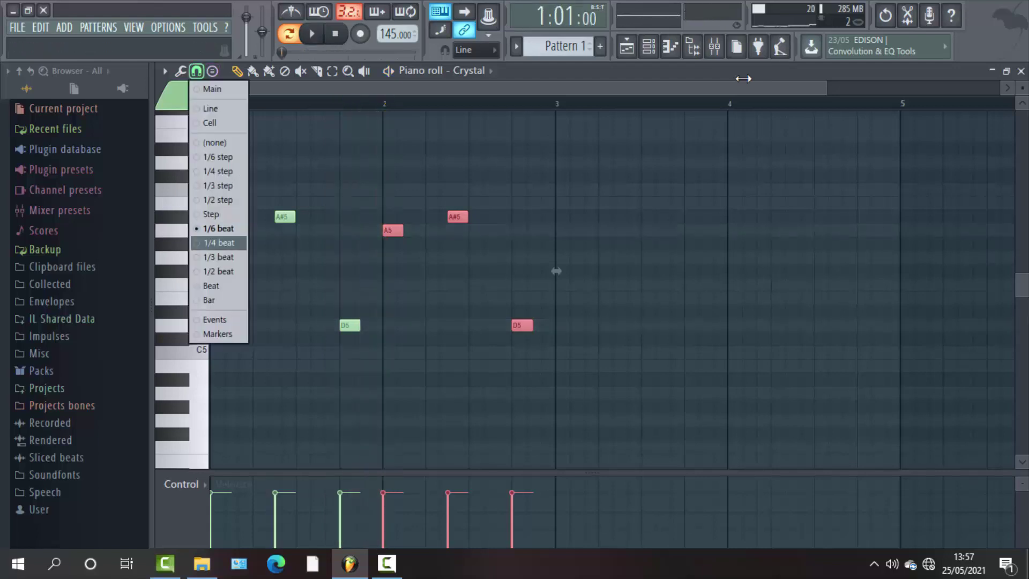
{"action": "left_click", "coordinate": [219, 243]}
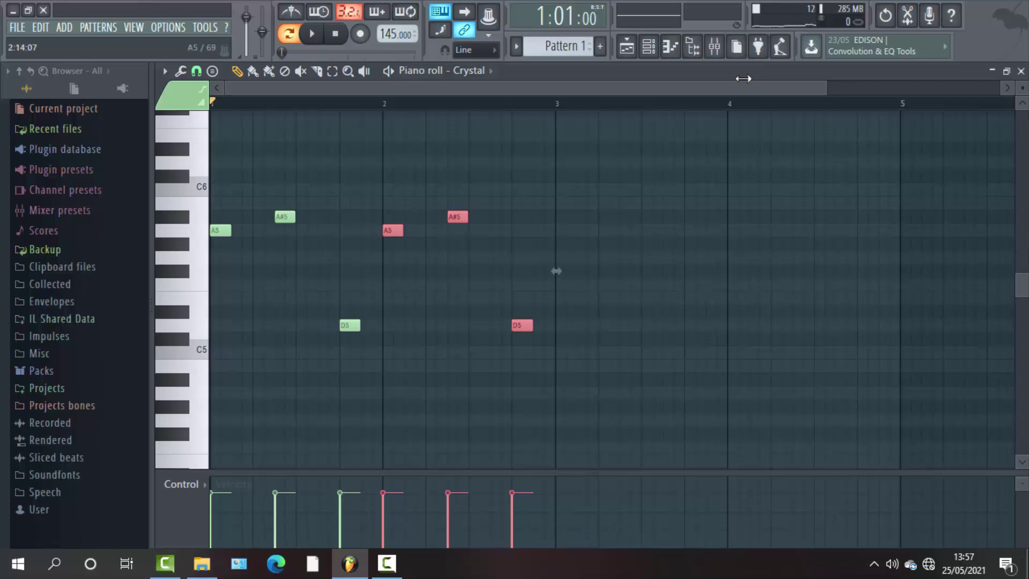
{"action": "key", "text": "ctrl+a"}
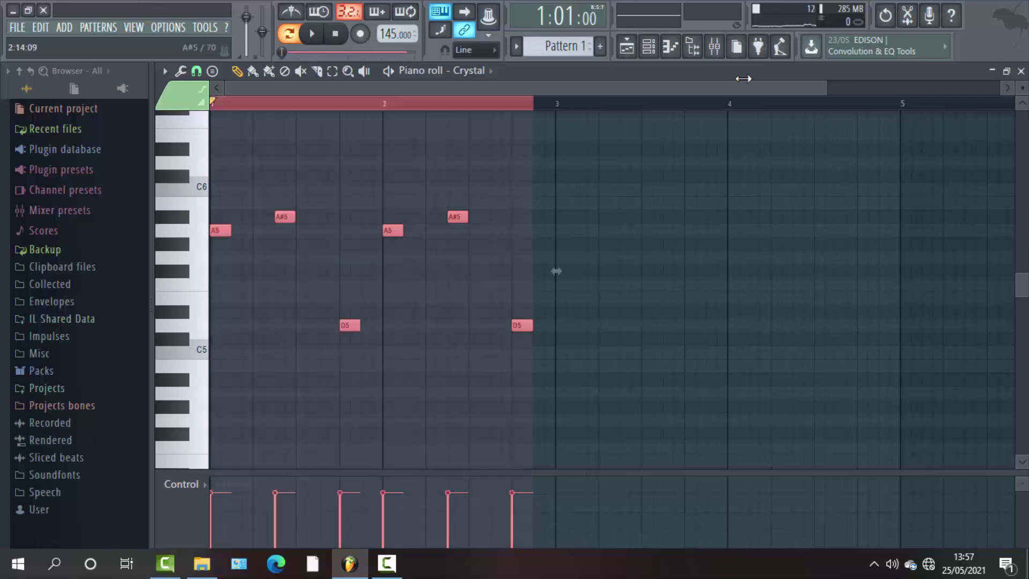
{"action": "key", "text": "ctrl+b"}
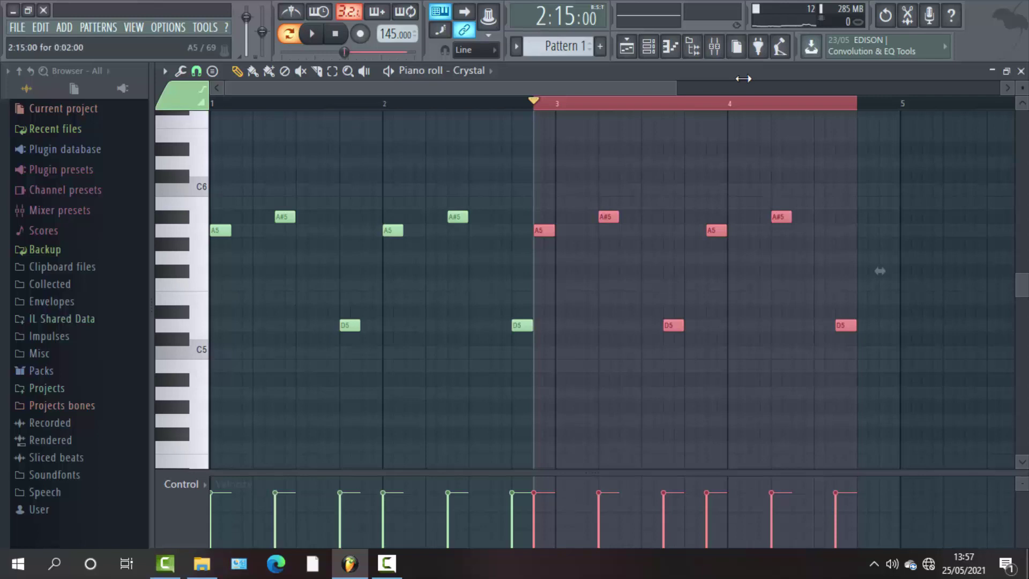
{"action": "left_click_drag", "start_coordinate": [880, 271], "coordinate": [902, 271]}
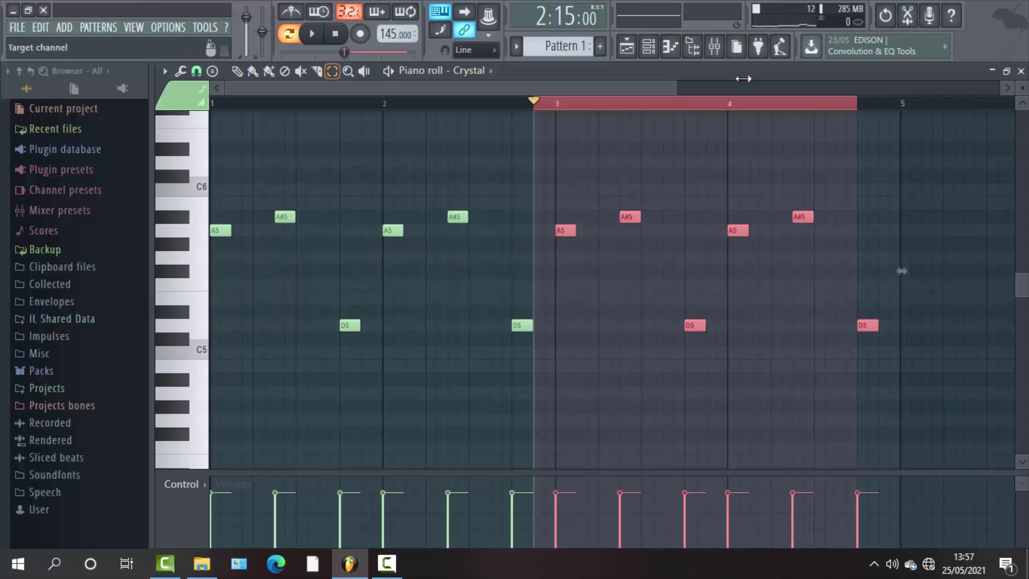
{"action": "key", "text": "ctrl+d"}
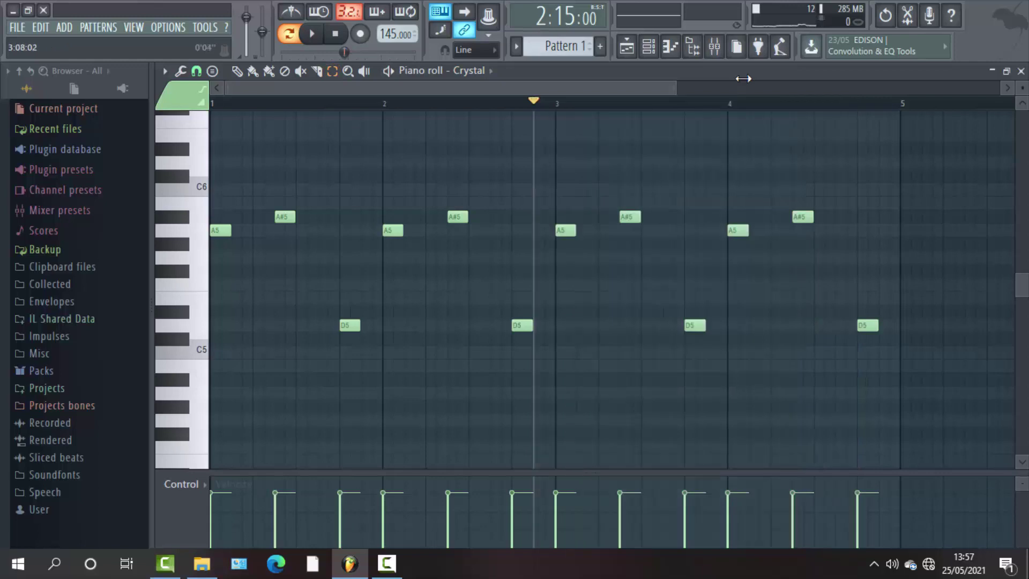
Lower the last D5 note in bar 4 to C5 and play the pattern back.
{"action": "scroll", "coordinate": [743, 78], "scroll_direction": "down", "scroll_amount": 5}
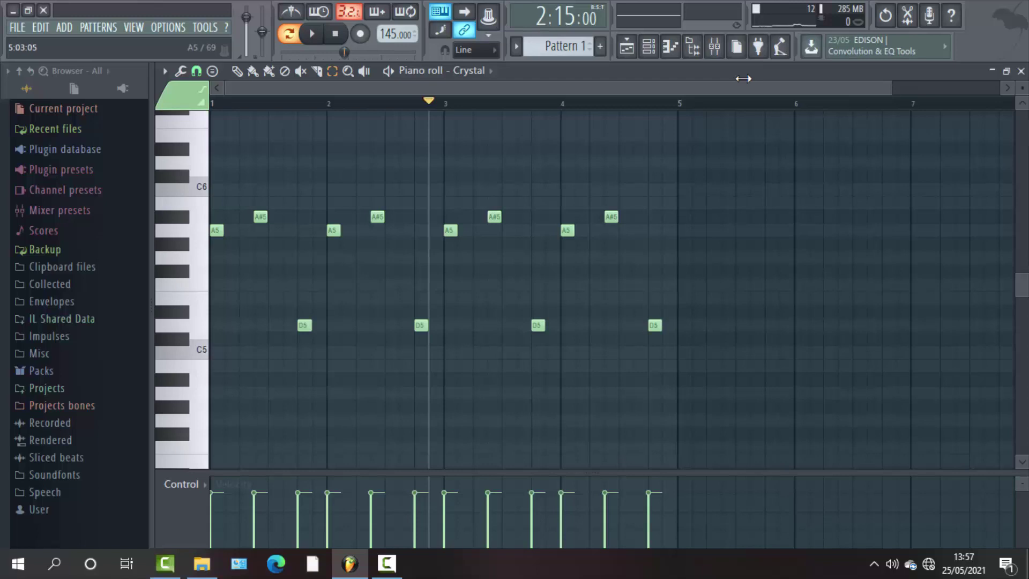
{"action": "left_click", "coordinate": [654, 325]}
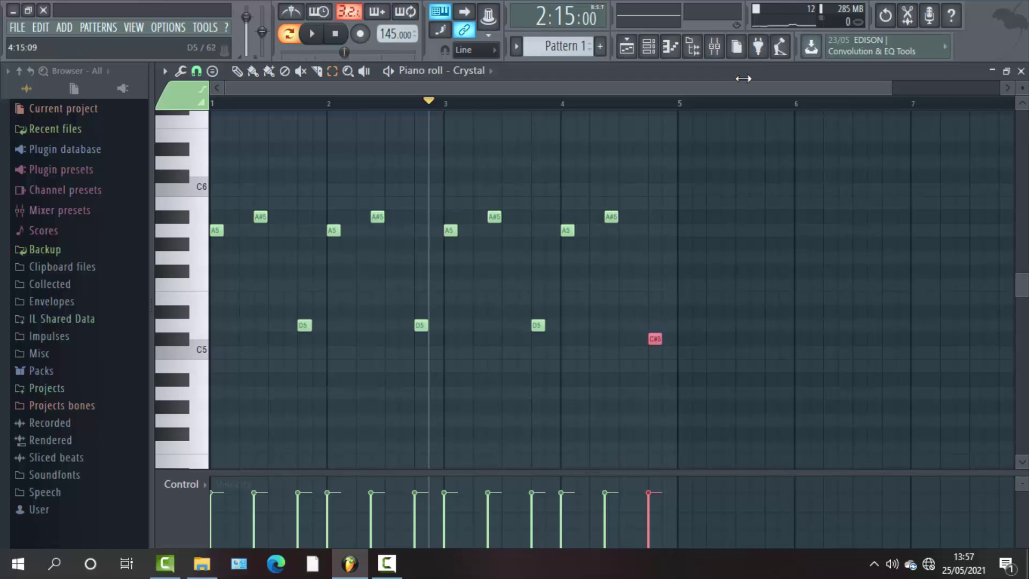
{"action": "key", "text": "space"}
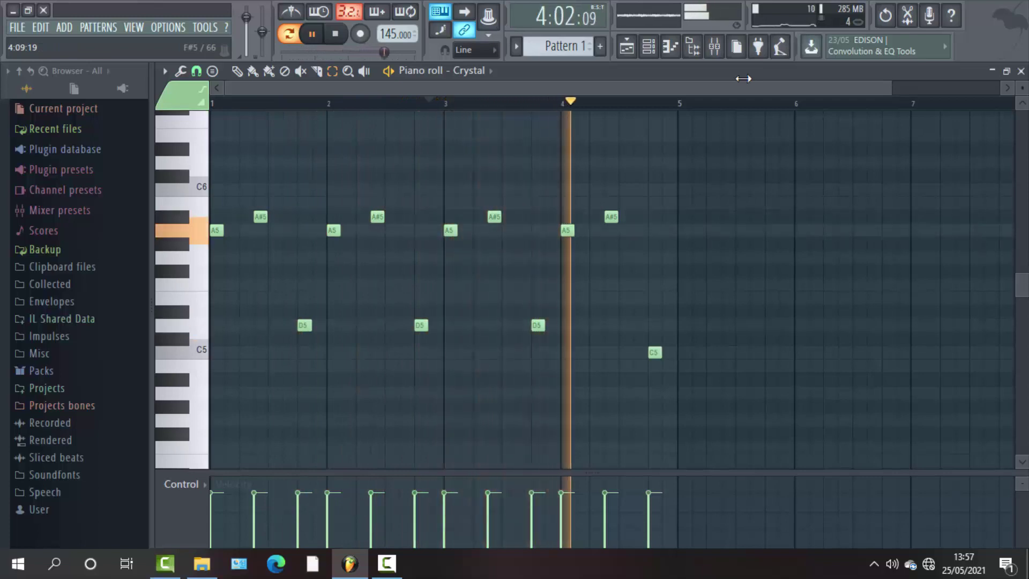
Draw a descending motif in bar 5 with A#5 at step 1, A5 at step 7 and D5 at step 13, and audition the pattern.
{"action": "key", "text": "p"}
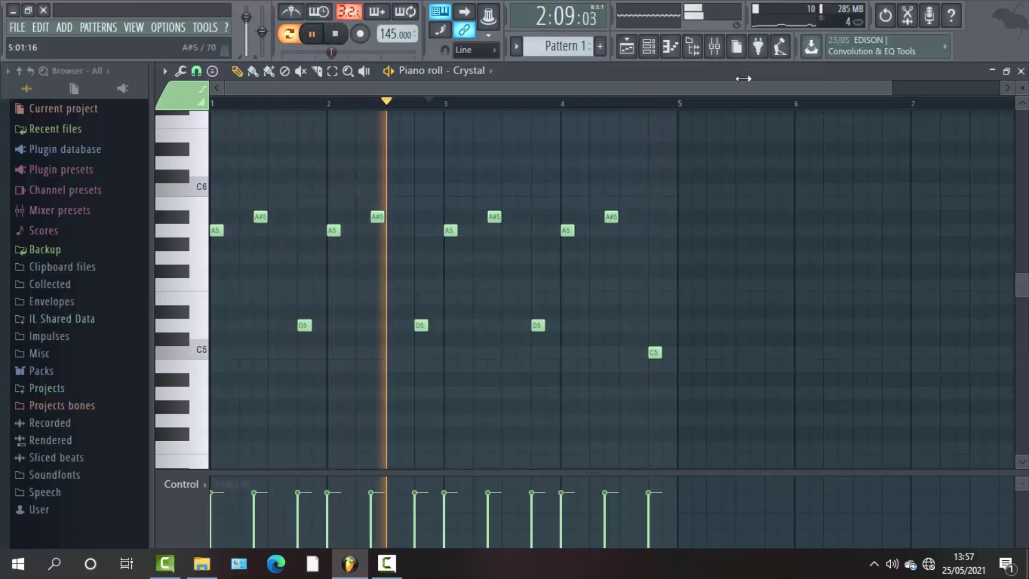
{"action": "left_click", "coordinate": [688, 217]}
{"action": "key", "text": "shift+Left"}
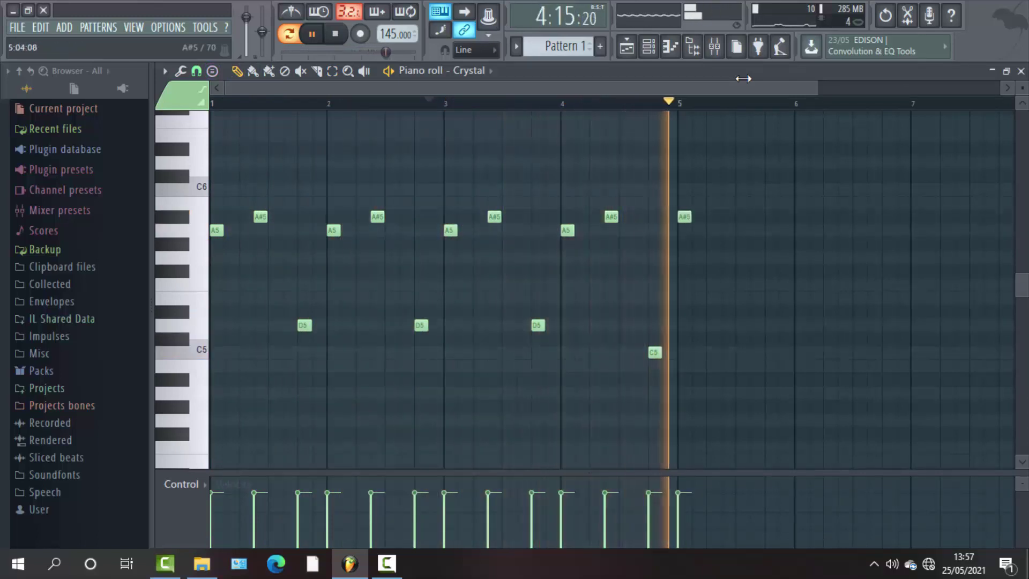
{"action": "key", "text": "space"}
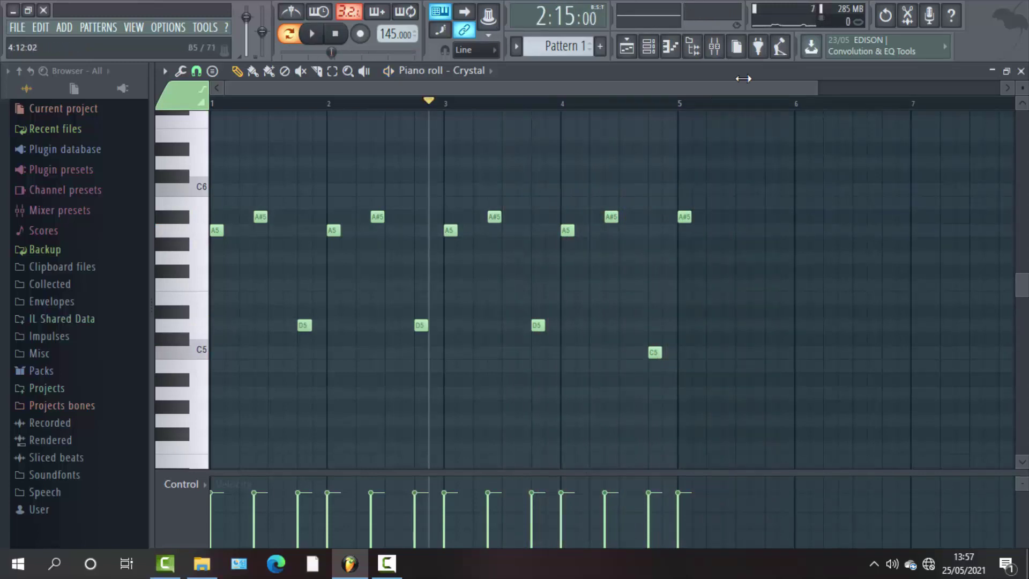
{"action": "key", "text": "n"}
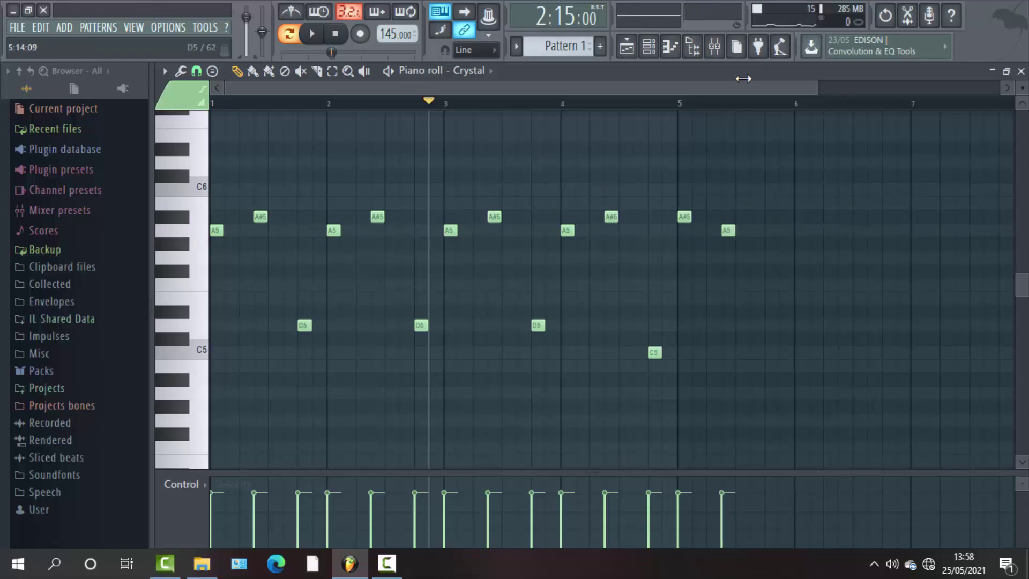
{"action": "key", "text": "x"}
{"action": "key", "text": "space"}
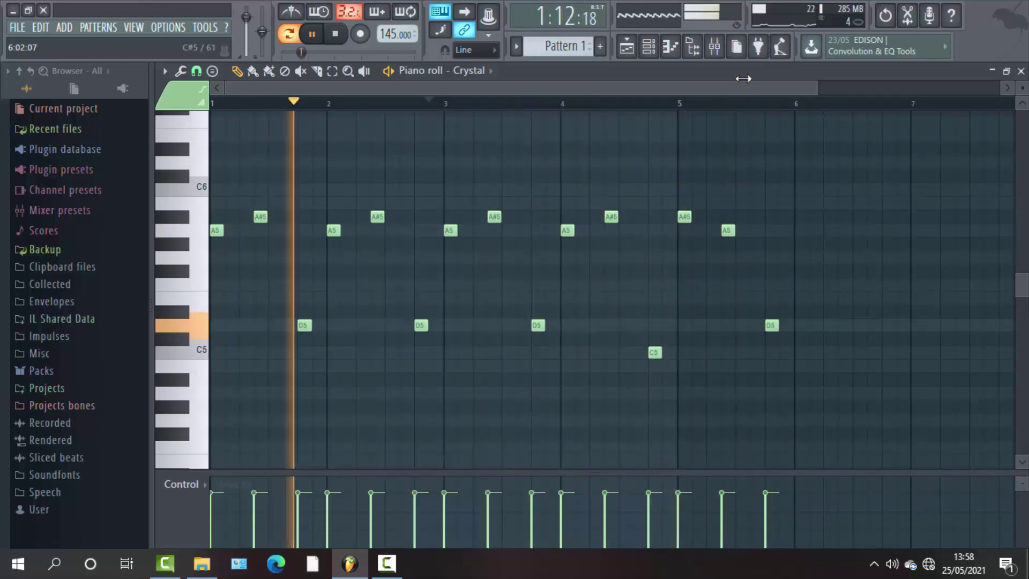
{"action": "key", "text": "space"}
Duplicate the three notes of bar 5 and align the copy with the start of bar 6.
{"action": "key", "text": "e"}
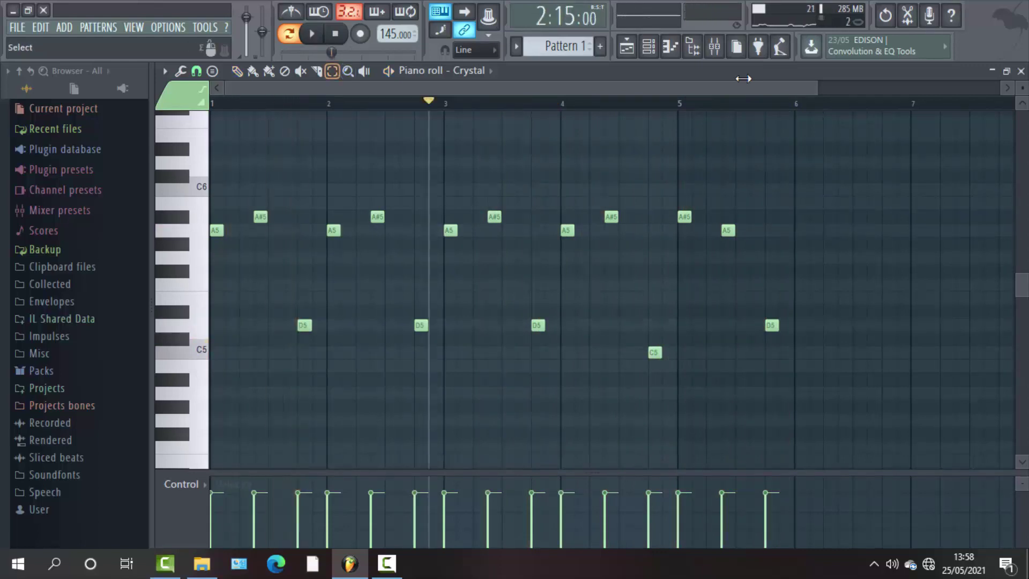
{"action": "left_click_drag", "start_coordinate": [676, 198], "coordinate": [794, 345]}
{"action": "key", "text": "ctrl+b"}
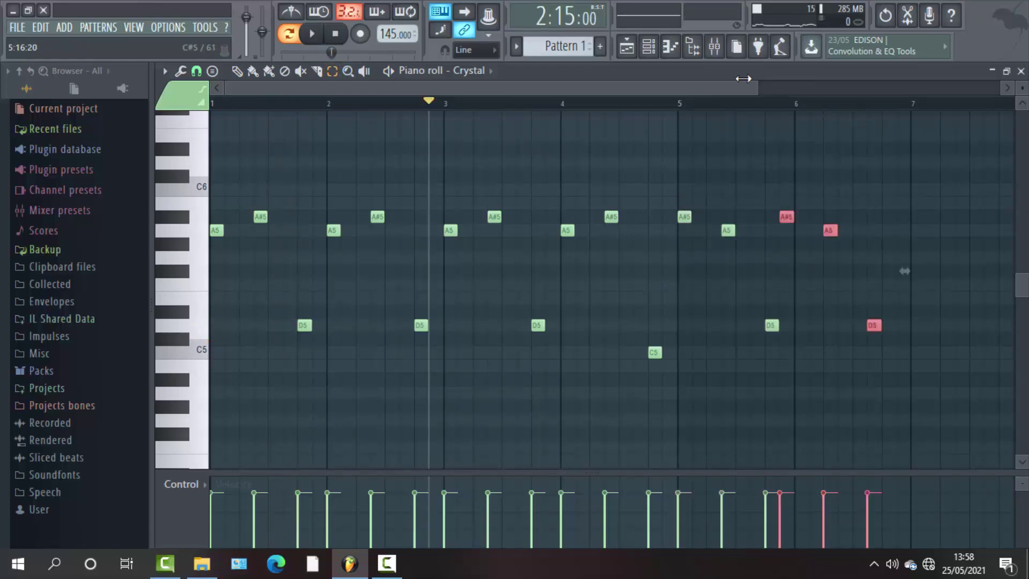
{"action": "key", "text": "p"}
{"action": "left_click_drag", "start_coordinate": [905, 271], "coordinate": [918, 271]}
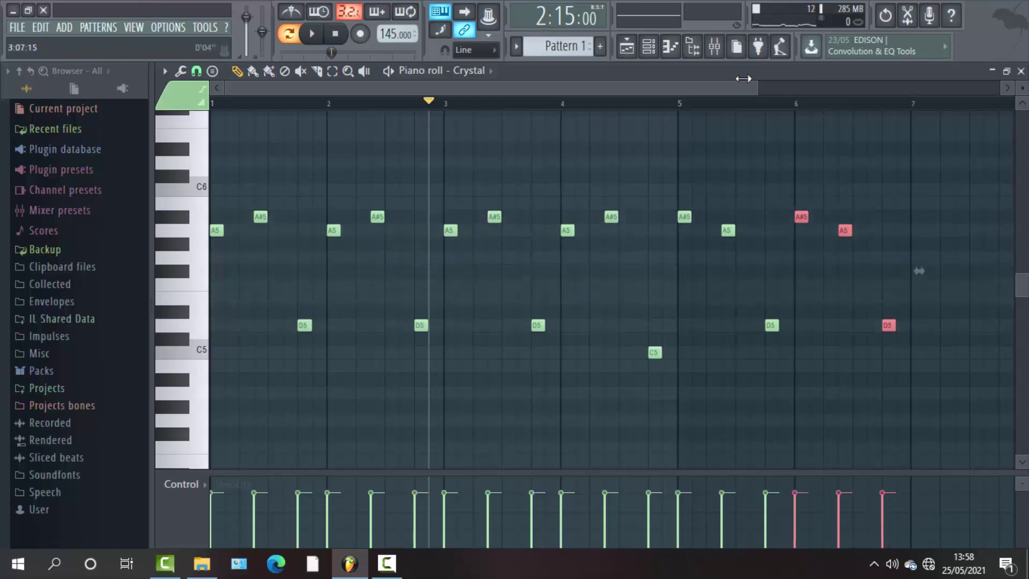
Duplicate the six notes of bars 5 and 6 and align the copy with the start of bar 7.
{"action": "left_click_drag", "start_coordinate": [674, 184], "coordinate": [901, 359]}
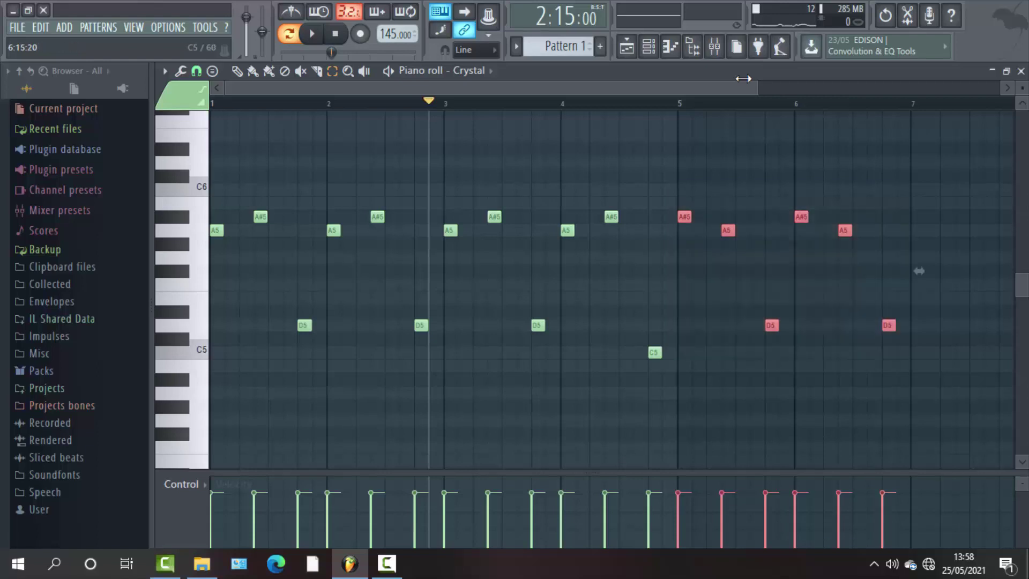
{"action": "scroll", "coordinate": [743, 78], "scroll_direction": "right", "scroll_amount": 5}
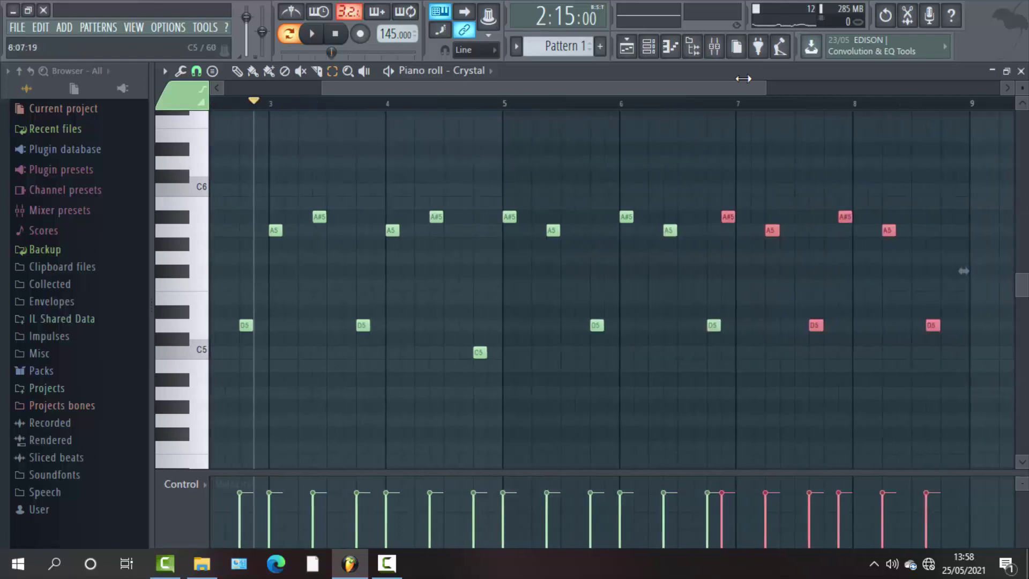
{"action": "scroll", "coordinate": [743, 78], "scroll_direction": "right", "scroll_amount": 6}
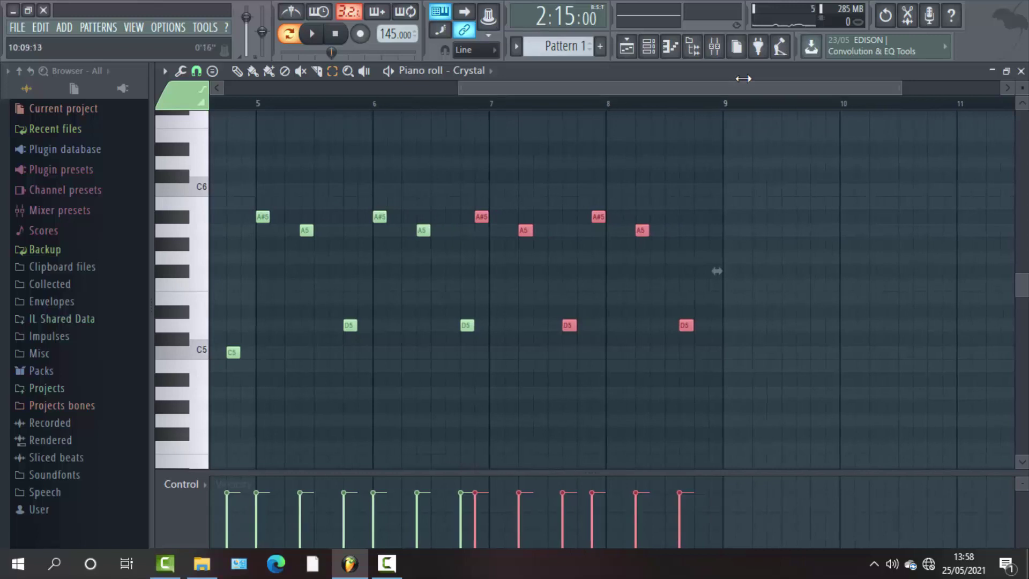
{"action": "scroll", "coordinate": [742, 78], "scroll_direction": "up", "scroll_amount": 3}
{"action": "key", "text": "p"}
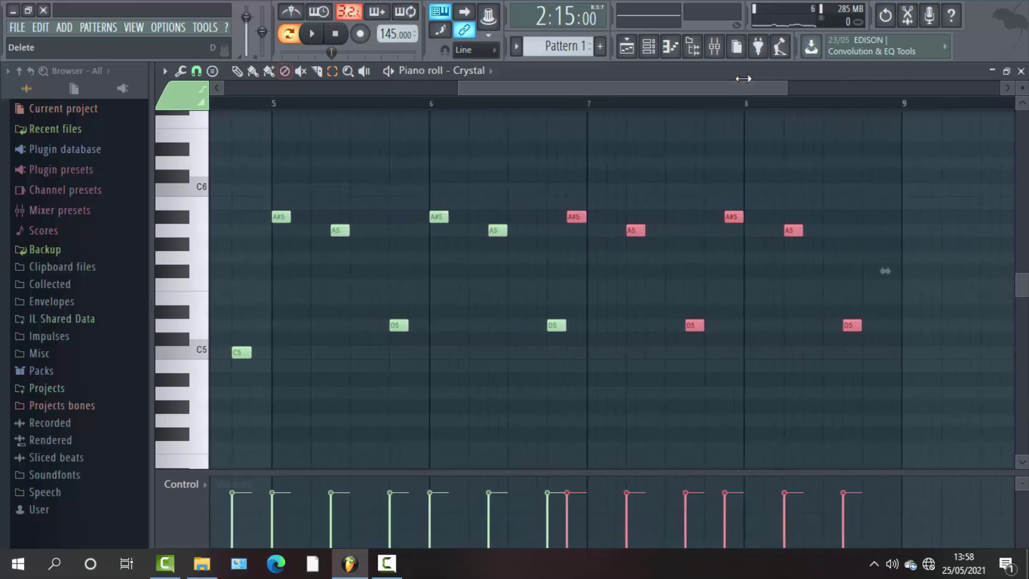
{"action": "mouse_move", "coordinate": [885, 271]}
{"action": "left_mouse_down"}
{"action": "mouse_move", "coordinate": [914, 271]}
{"action": "mouse_move", "coordinate": [904, 271]}
{"action": "left_mouse_up"}
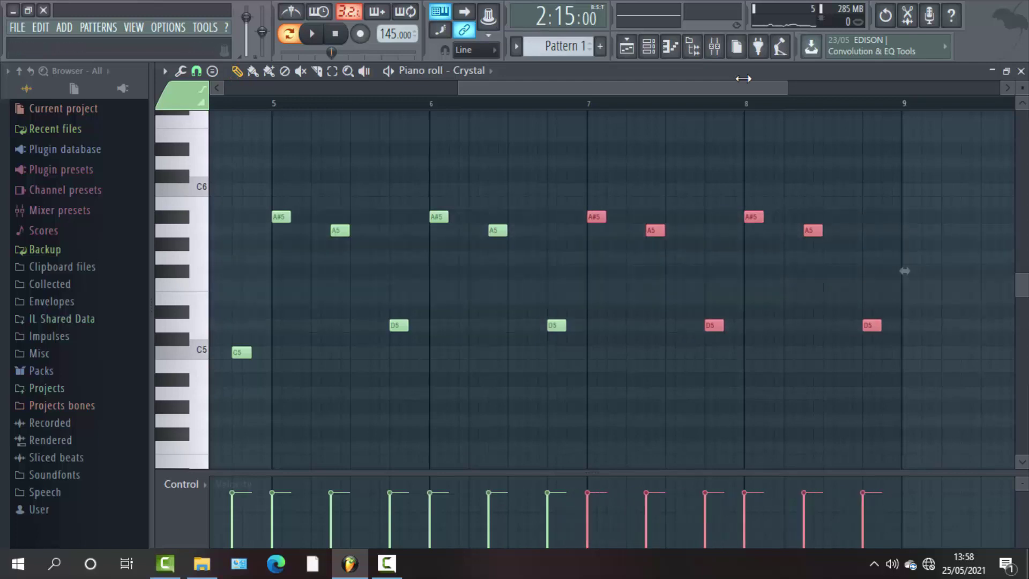
Delete the A#5, A5 and D5 notes in bar 8.
{"action": "key", "text": "e"}
{"action": "left_click_drag", "start_coordinate": [744, 196], "coordinate": [906, 346]}
{"action": "key", "text": "Delete"}
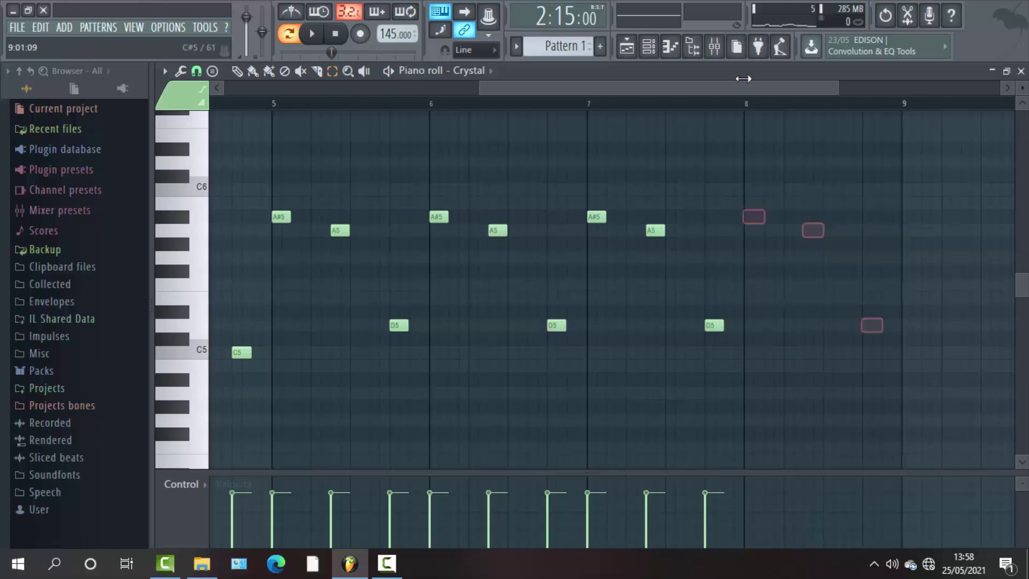
{"action": "scroll", "coordinate": [743, 79], "scroll_direction": "down", "scroll_amount": 3}
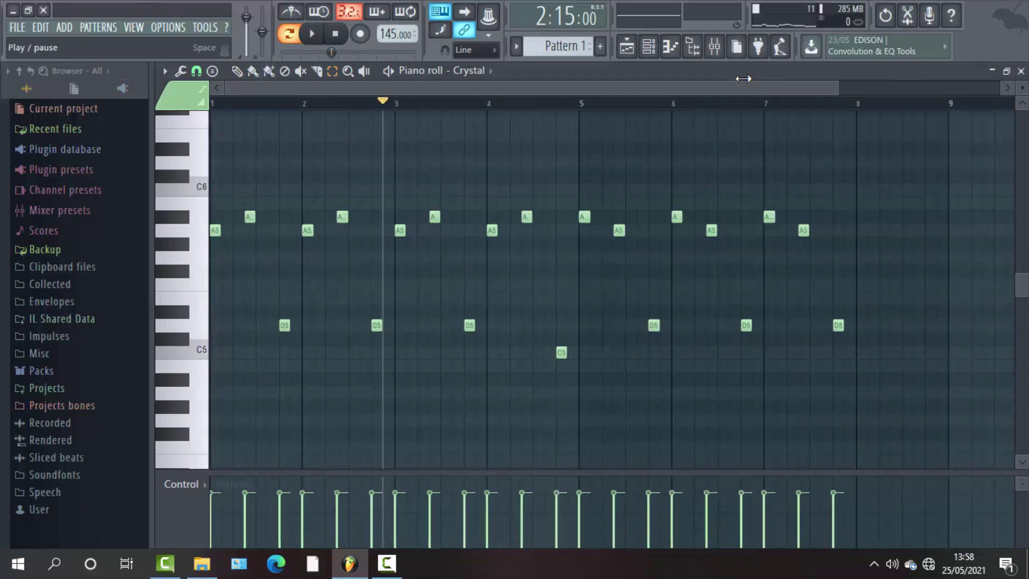
Audition the Crystal pattern and change the last note of bar 7 to C5.
{"action": "key", "text": "l"}
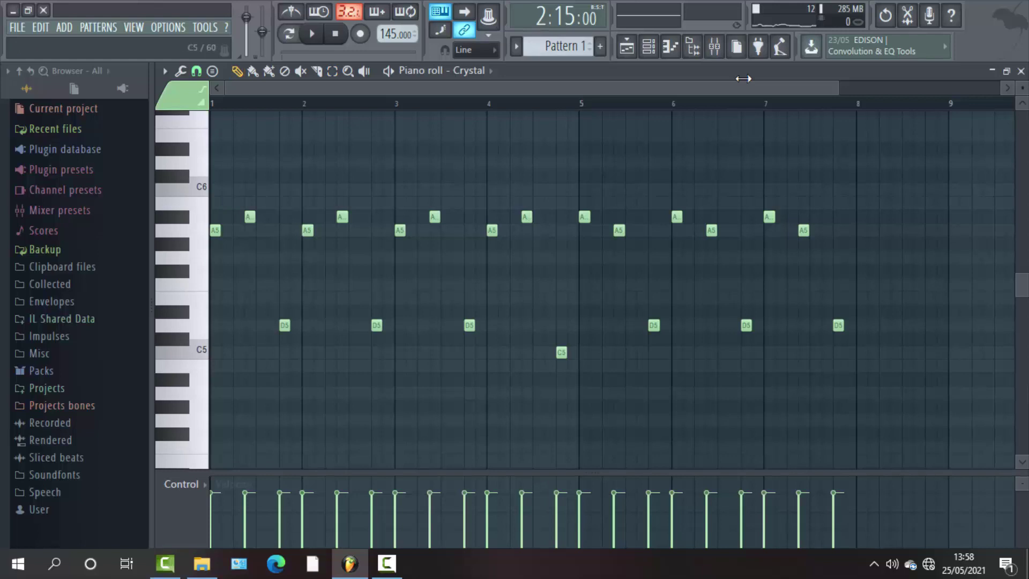
{"action": "key", "text": "z"}
{"action": "key", "text": "q"}
{"action": "key", "text": "j"}
{"action": "key", "text": "space"}
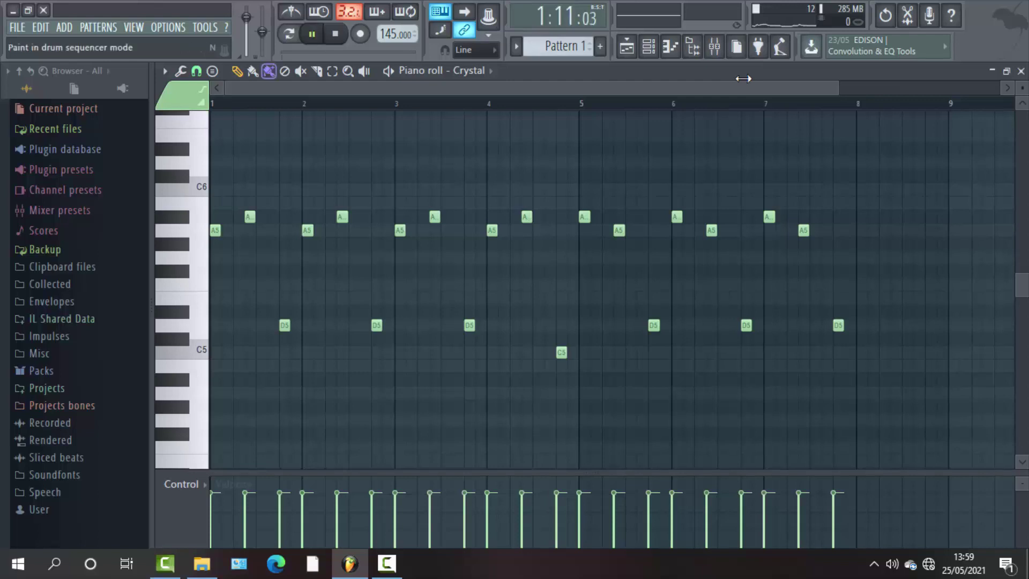
{"action": "key", "text": "l"}
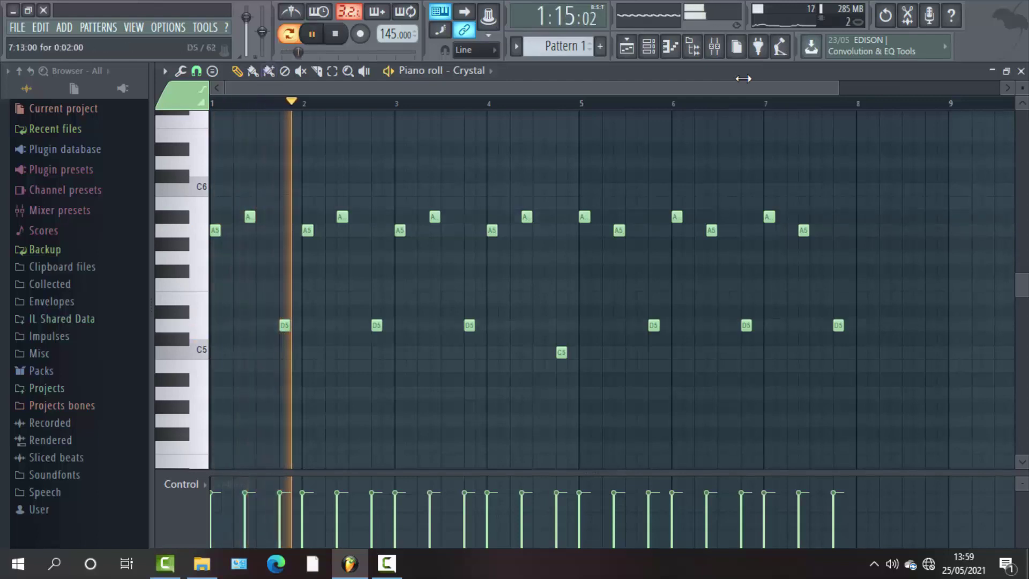
{"action": "left_click_drag", "start_coordinate": [837, 325], "coordinate": [837, 352]}
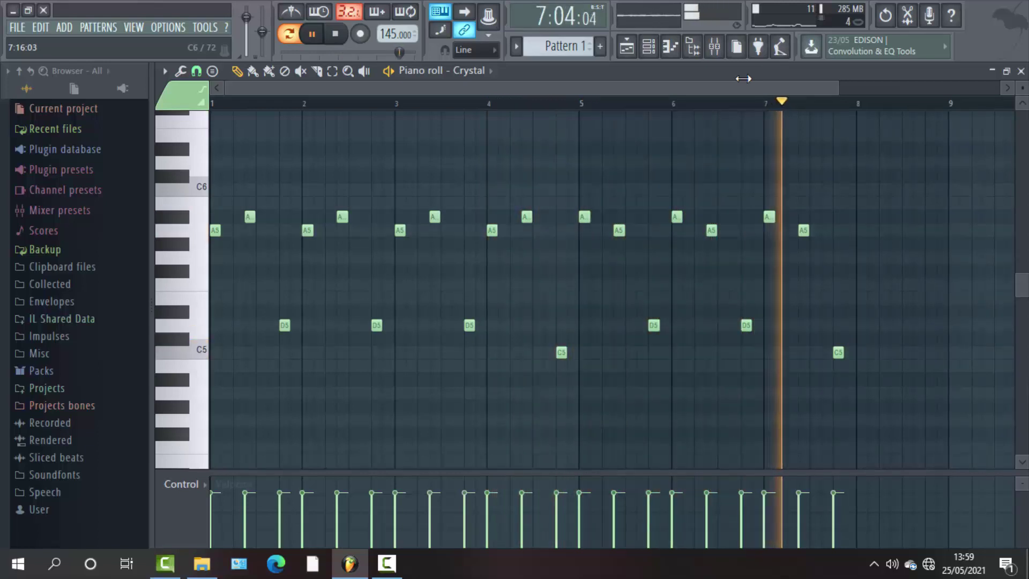
{"action": "key", "text": "space"}
Examine the Crystal channel's Harmor instrument and its preset list, keeping the current preset.
{"action": "key", "text": "F6"}
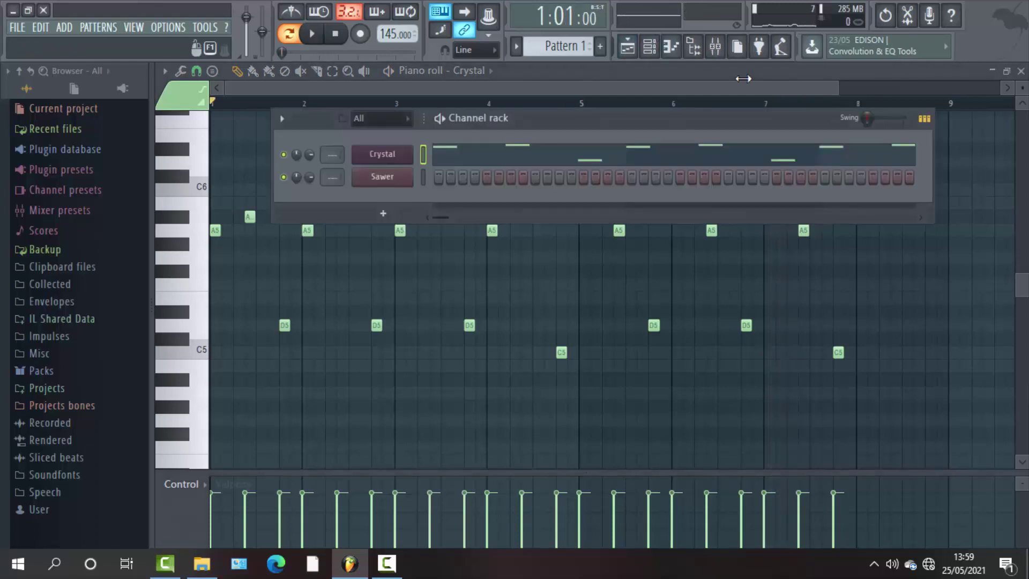
{"action": "key", "text": "F5"}
{"action": "key", "text": "F6"}
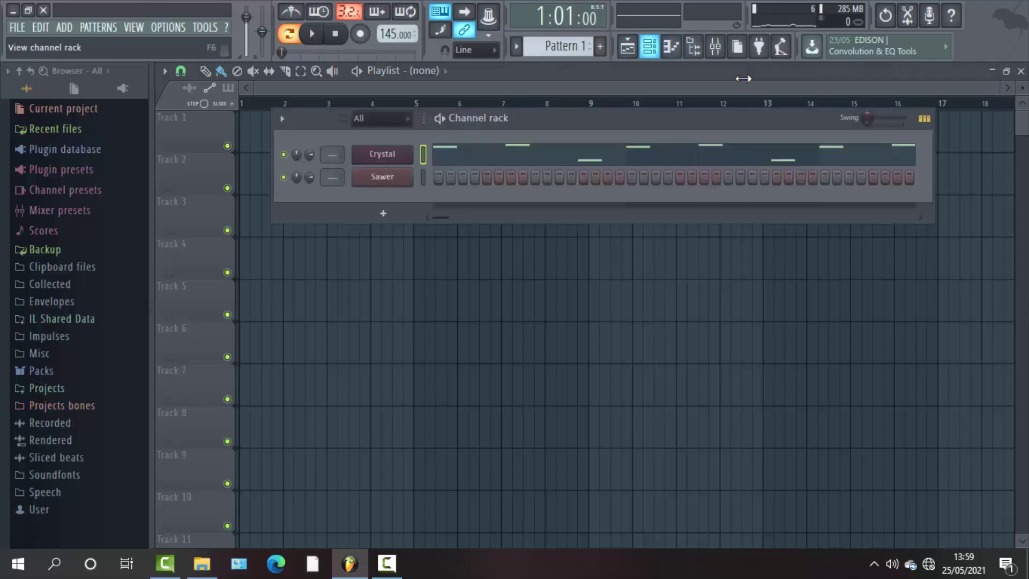
{"action": "key", "text": "Return"}
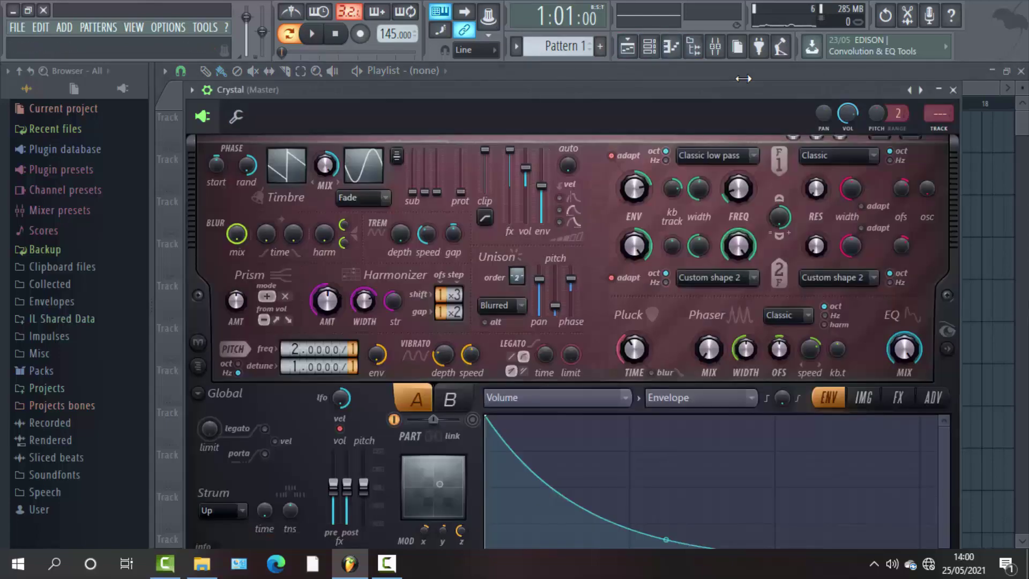
{"action": "left_click", "coordinate": [743, 79]}
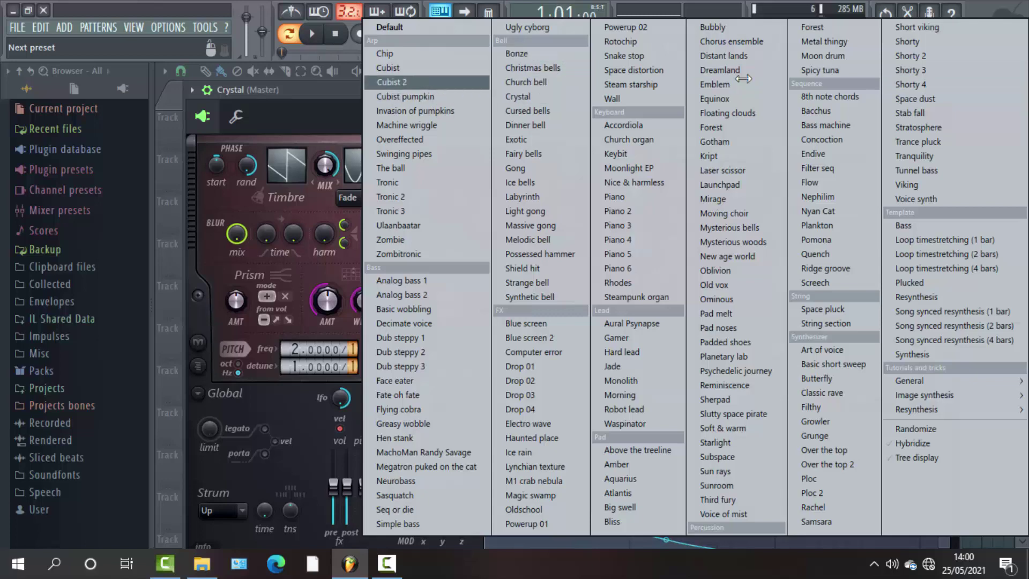
{"action": "key", "text": "Escape"}
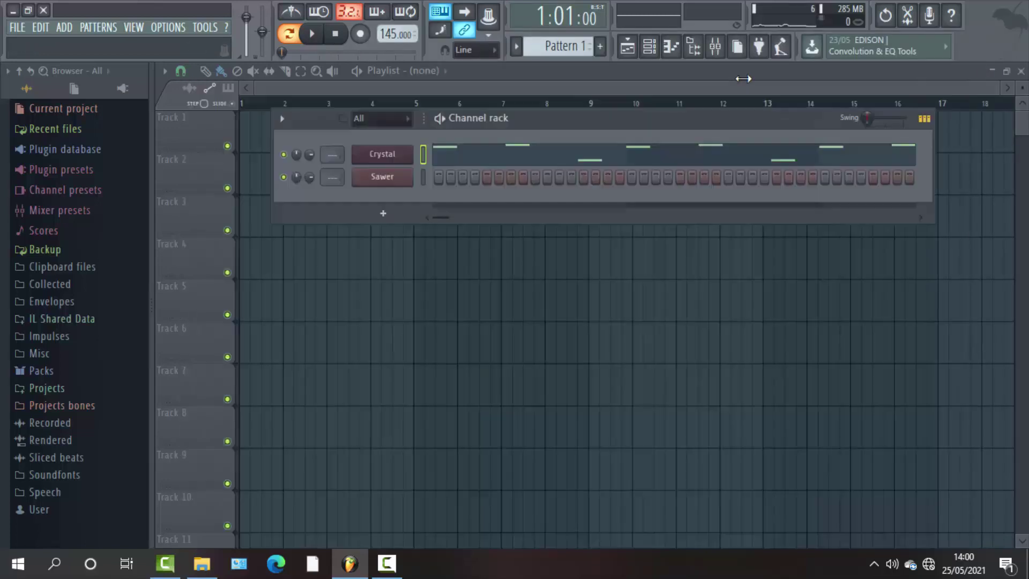
{"action": "key", "text": "Escape"}
Play back the Crystal melody from the piano roll and return to the channel rack.
{"action": "key", "text": "F7"}
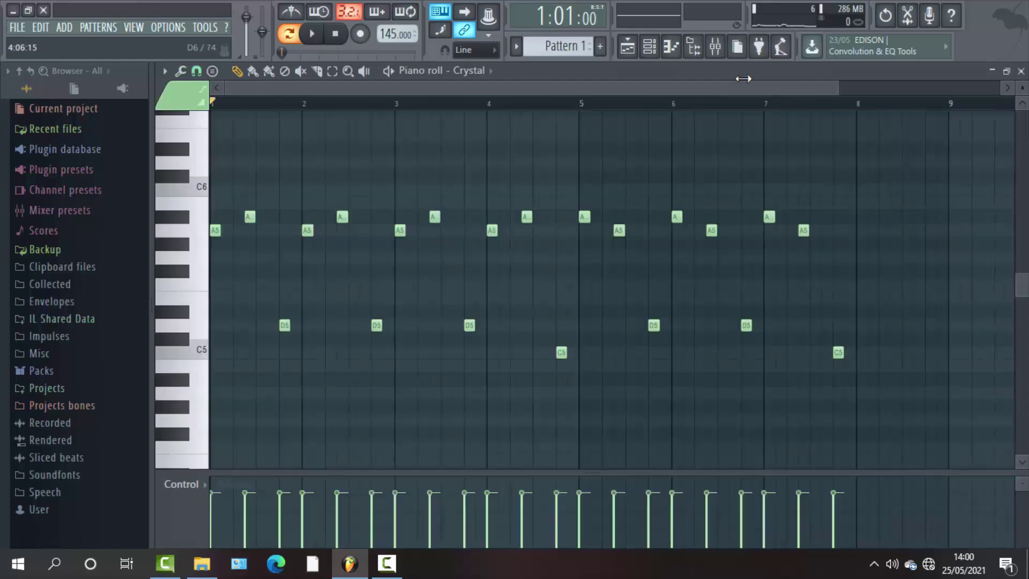
{"action": "key", "text": "space"}
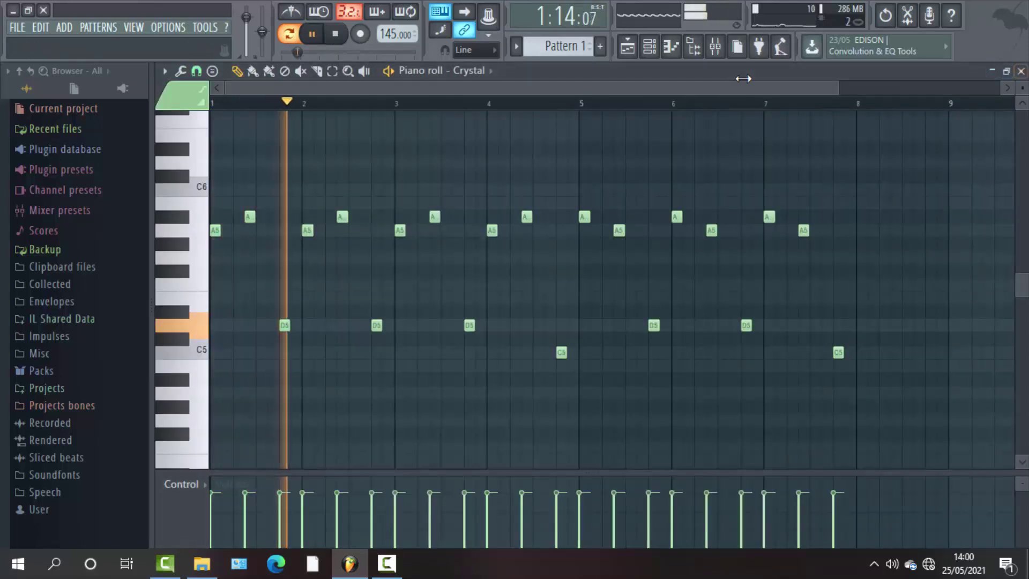
{"action": "key", "text": "Escape"}
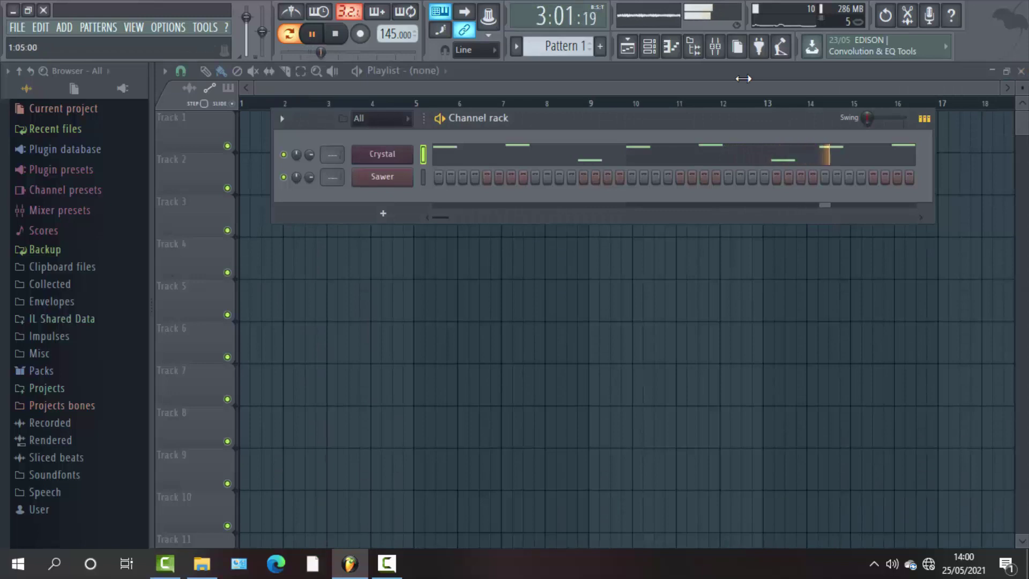
{"action": "key", "text": "space"}
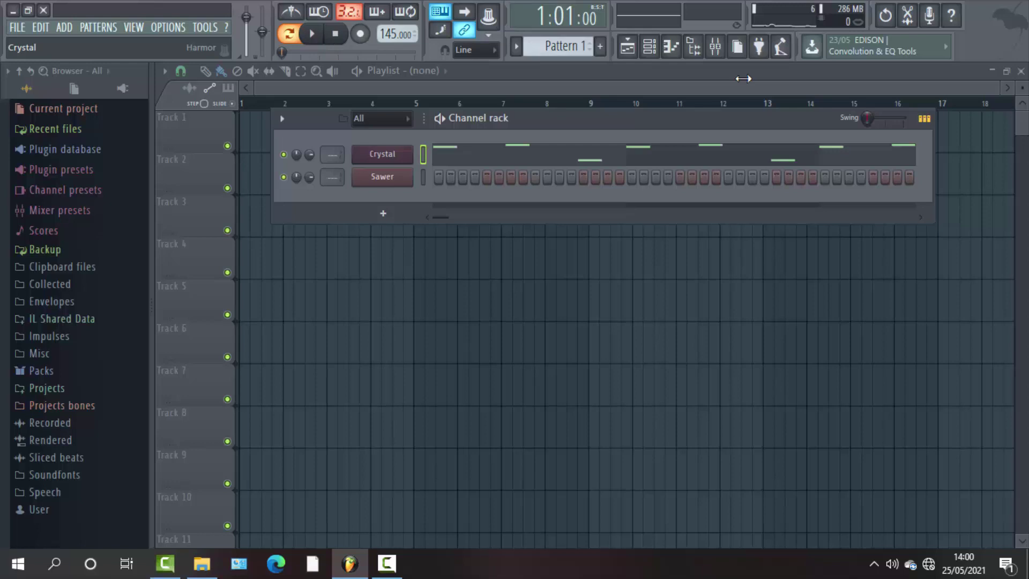
Copy the Crystal channel's notes and paste them into the Sawer channel.
{"action": "right_click", "coordinate": [382, 154]}
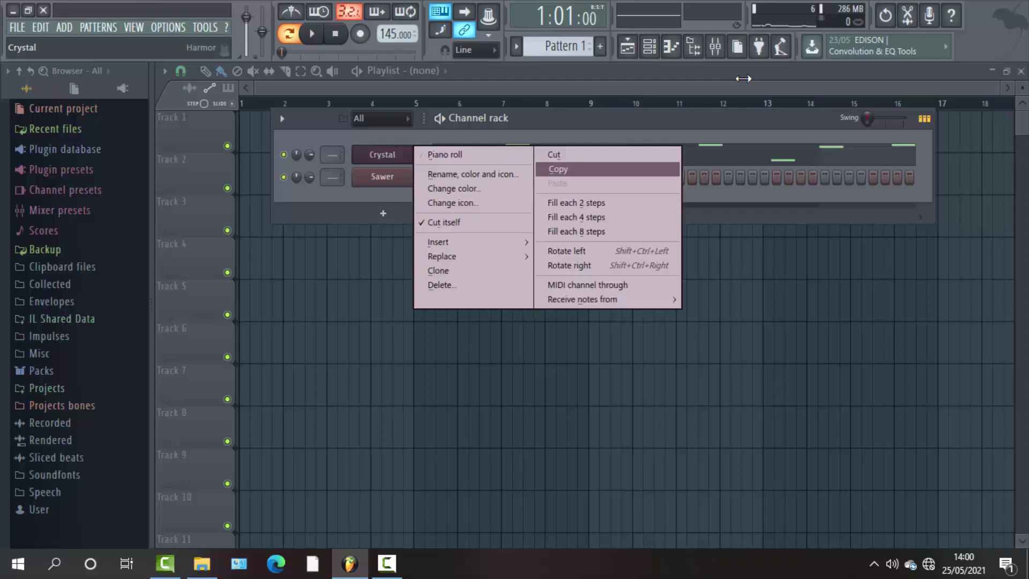
{"action": "key", "text": "Return"}
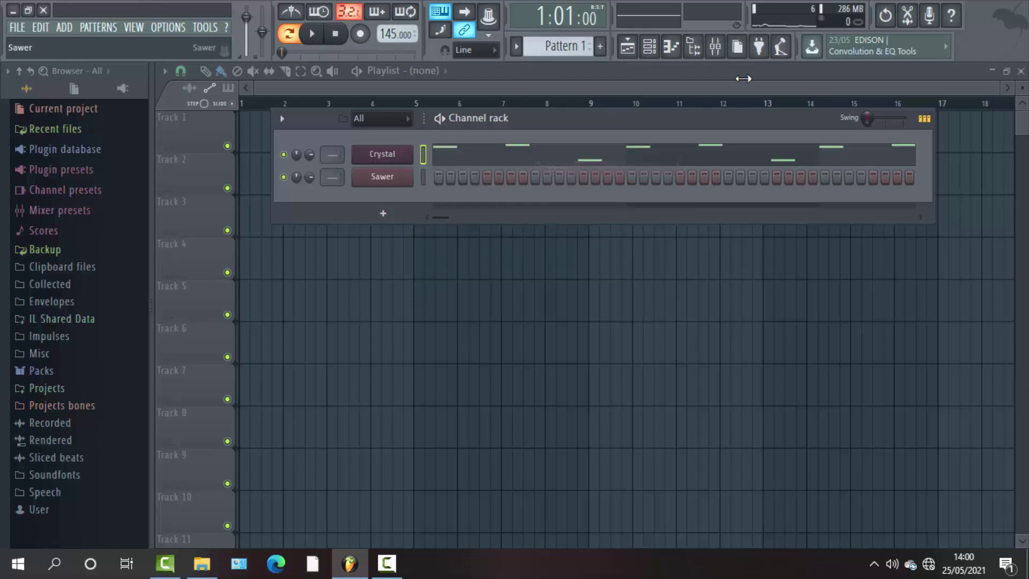
{"action": "key", "text": "Menu"}
{"action": "key", "text": "Down"}
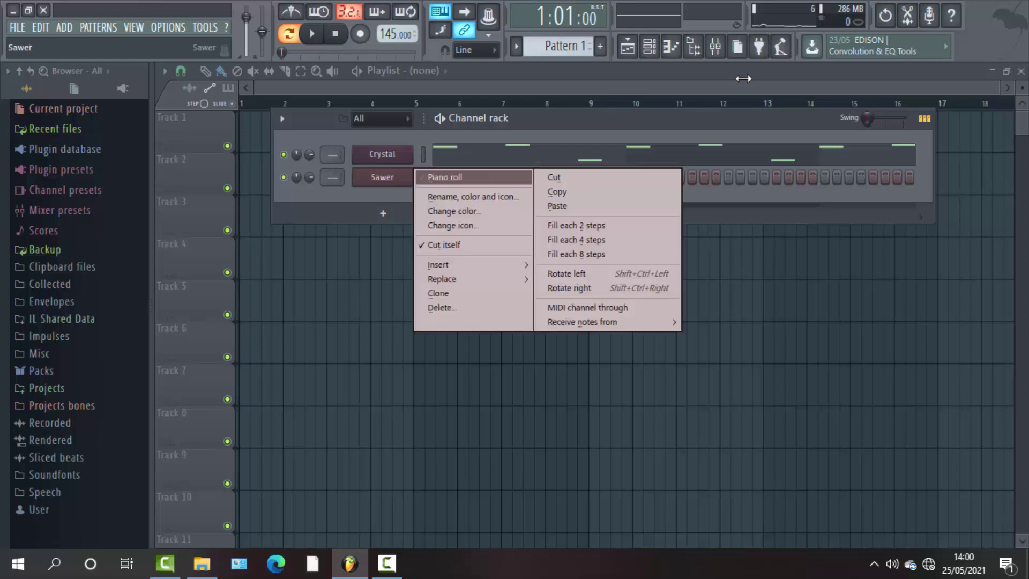
{"action": "key", "text": "Right"}
{"action": "key", "text": "Down"}
{"action": "key", "text": "Down"}
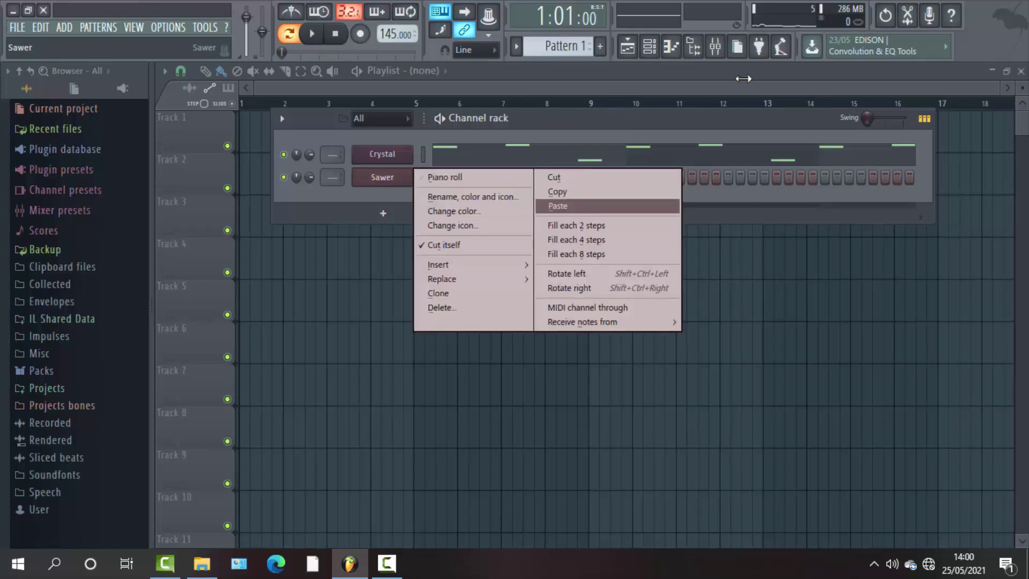
{"action": "key", "text": "Return"}
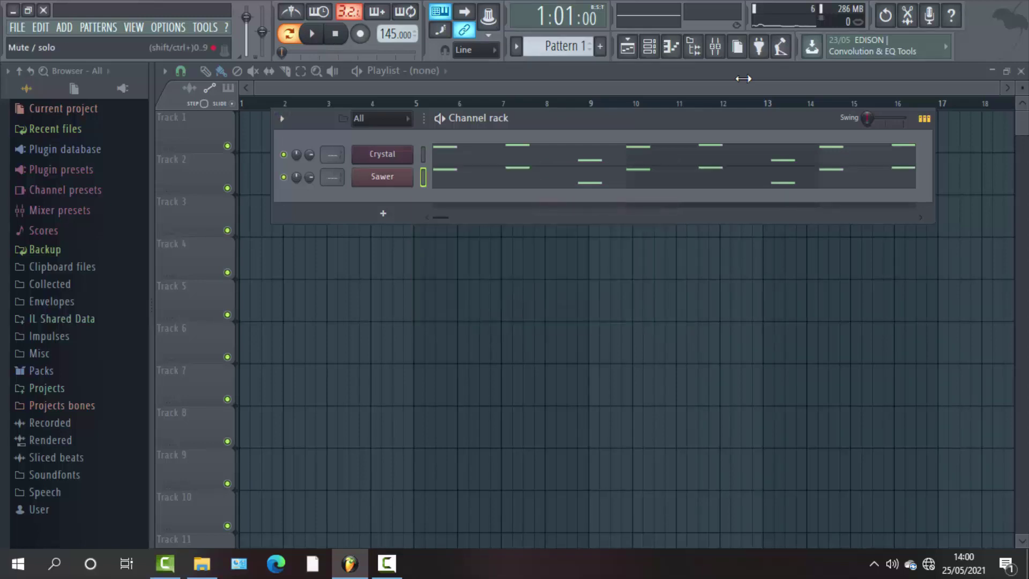
Open the Sawer instrument and audition the copied melody with the MC Chains preset and the Crystal channel muted.
{"action": "key", "text": "Return"}
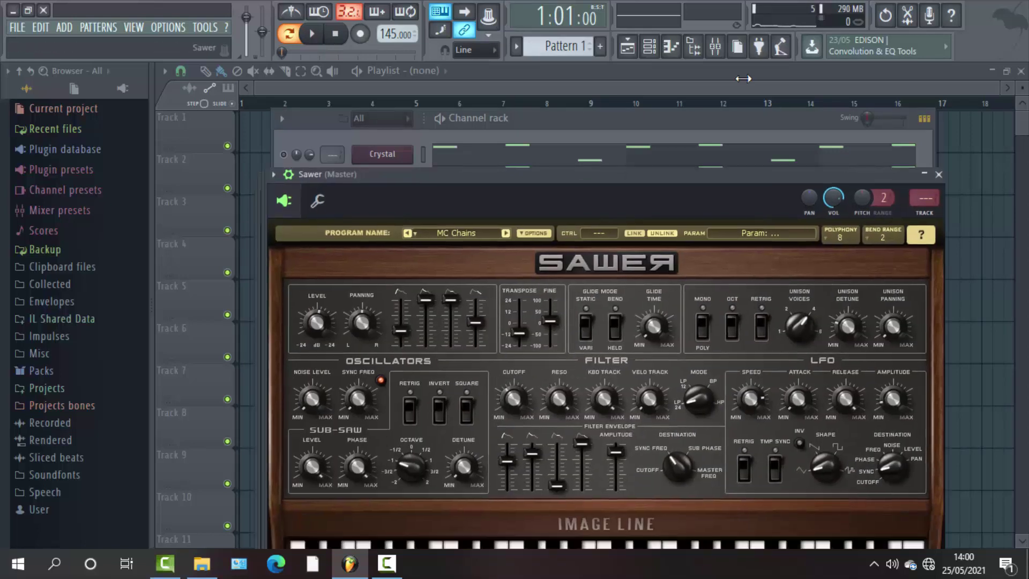
{"action": "key", "text": "space"}
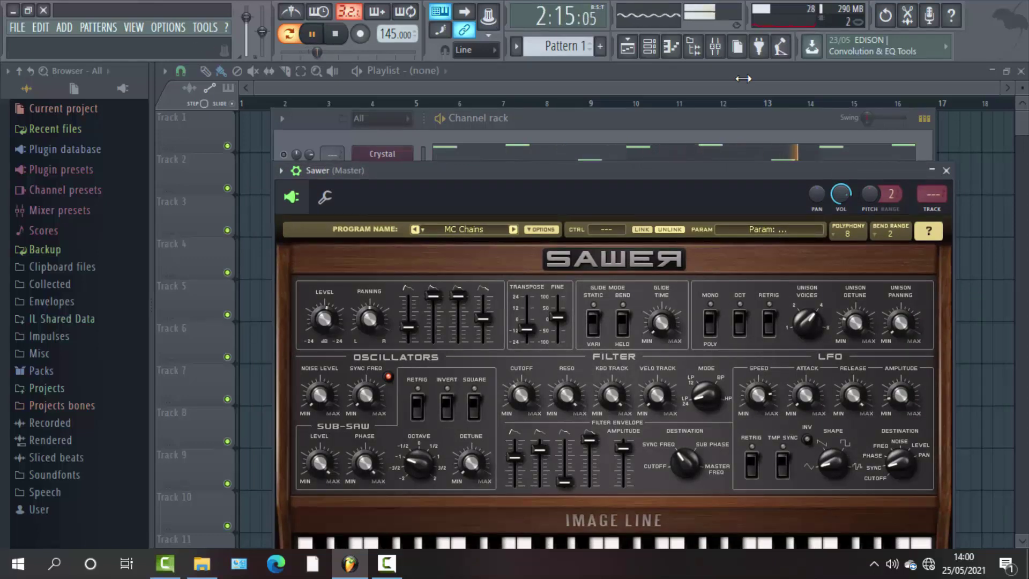
{"action": "key", "text": "space"}
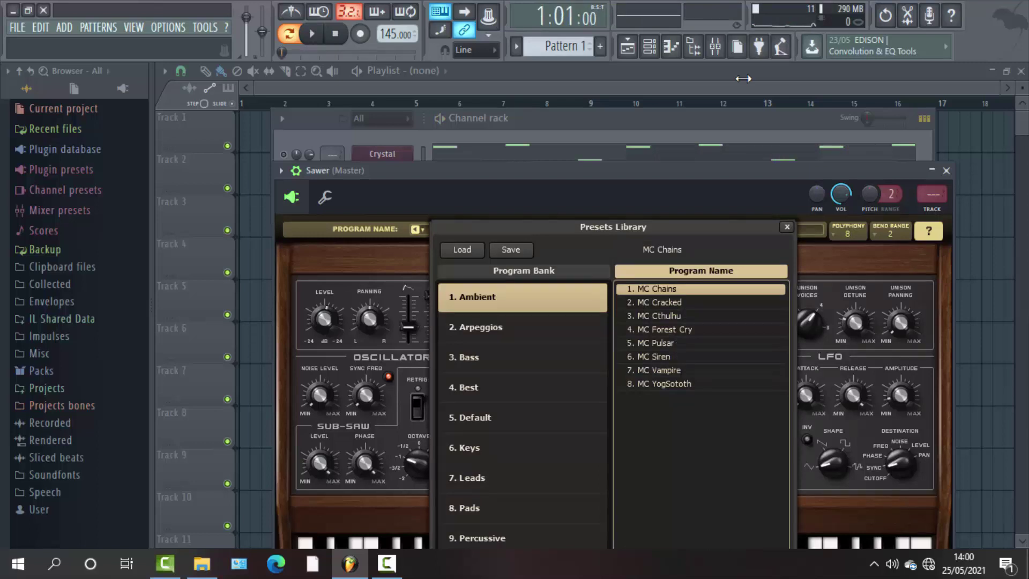
Audition presets from Sawer's Arpeggios and Bass banks and load FG Classico Bass.
{"action": "key", "text": "Return"}
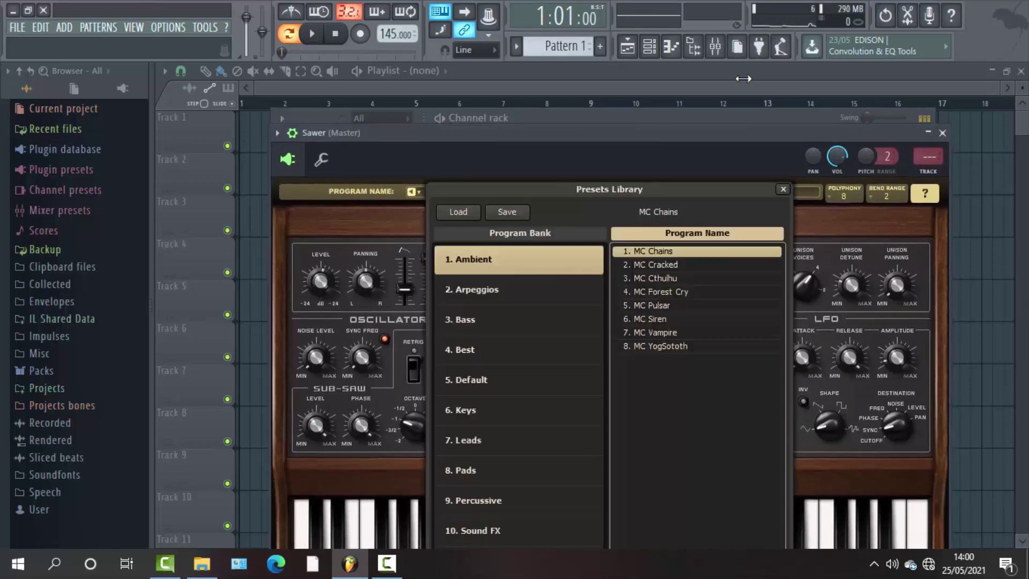
{"action": "key", "text": "Down"}
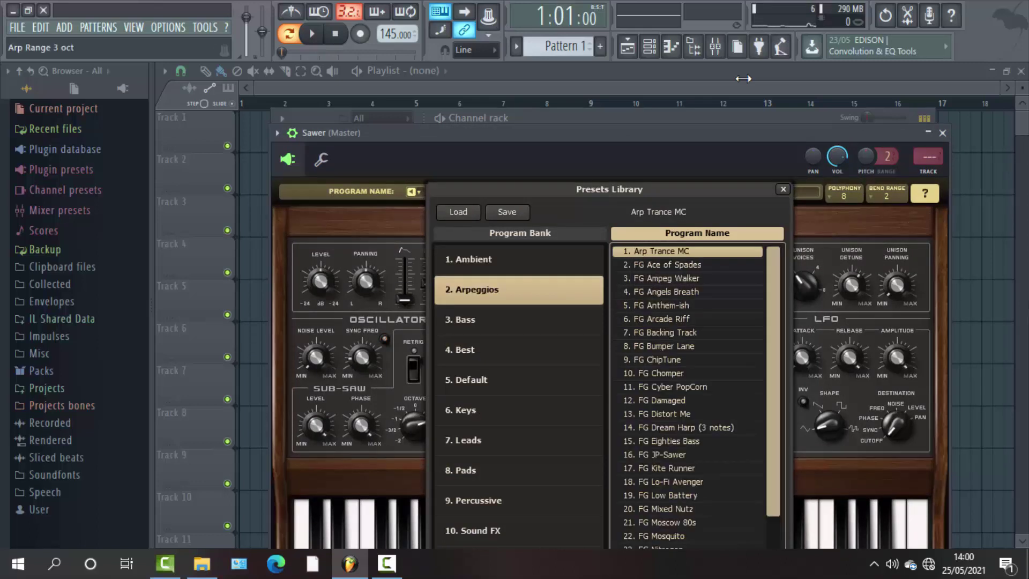
{"action": "key", "text": "space"}
{"action": "key", "text": "Down"}
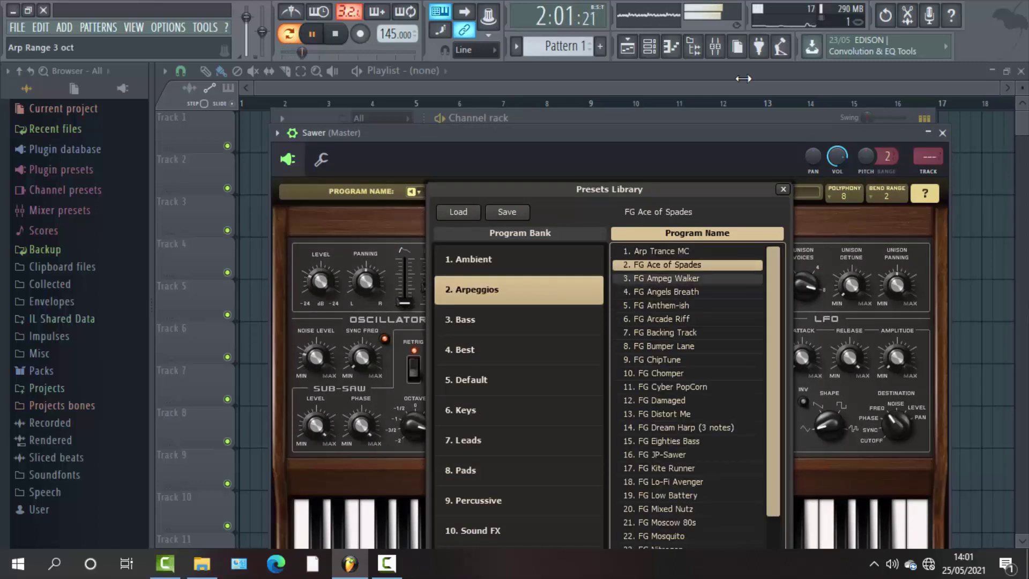
{"action": "key", "text": "Right"}
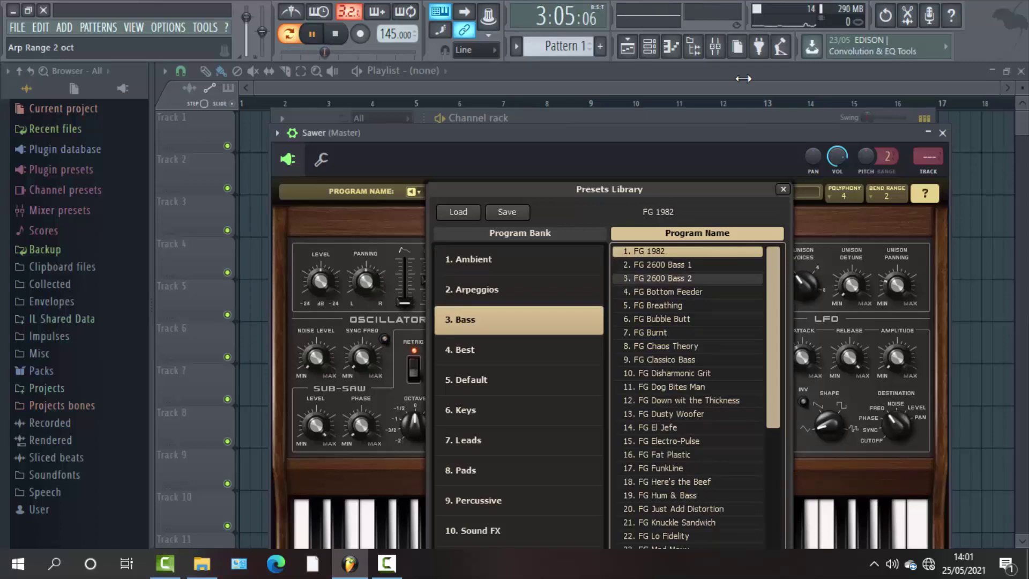
{"action": "key", "text": "Down"}
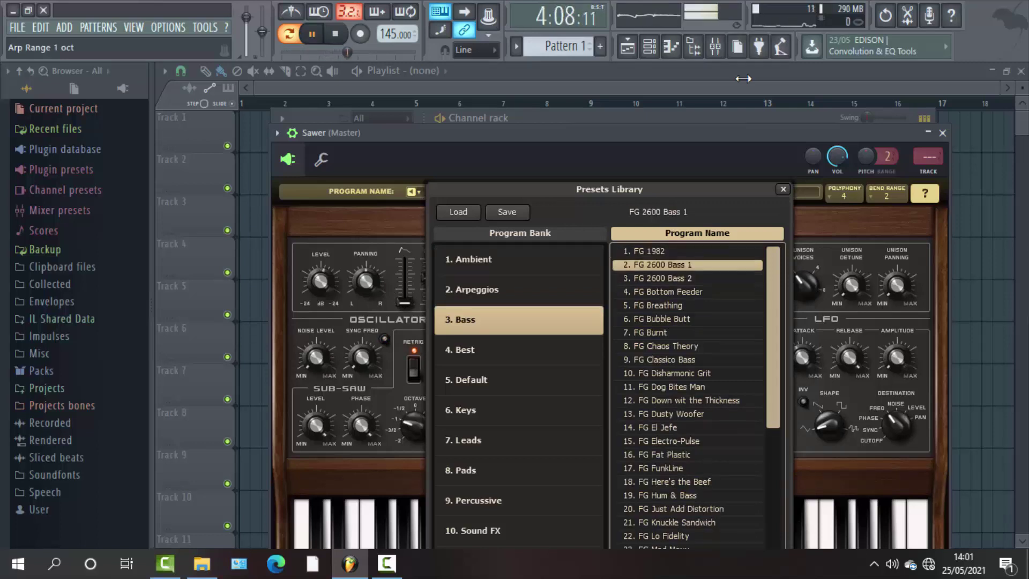
{"action": "key", "text": "Down"}
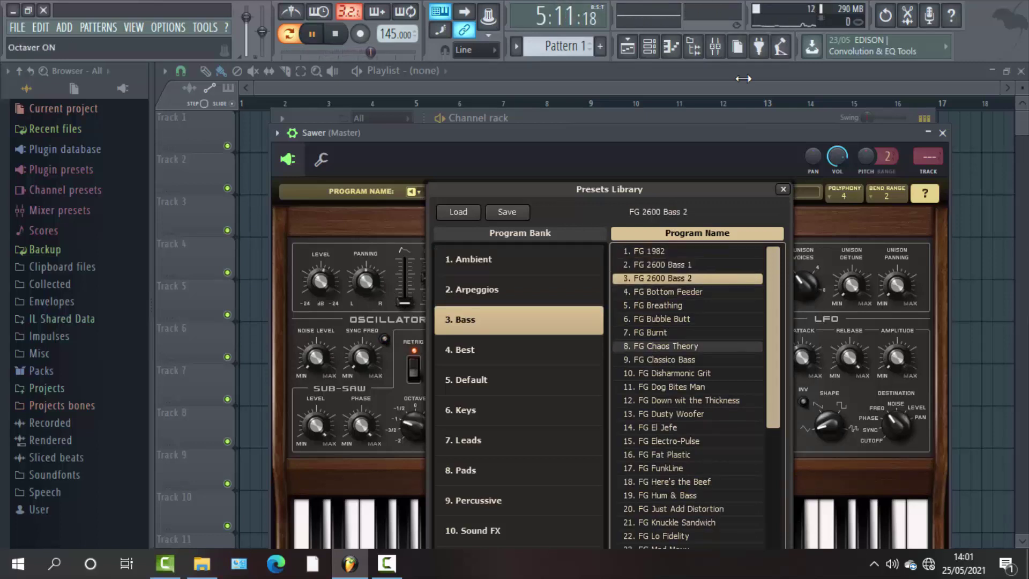
{"action": "left_click", "coordinate": [664, 360]}
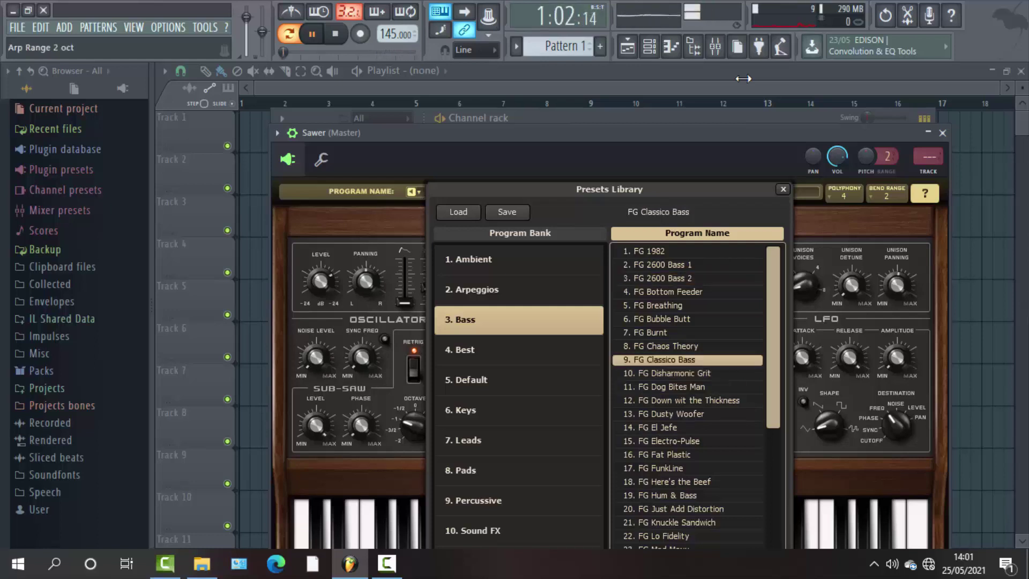
{"action": "key", "text": "Escape"}
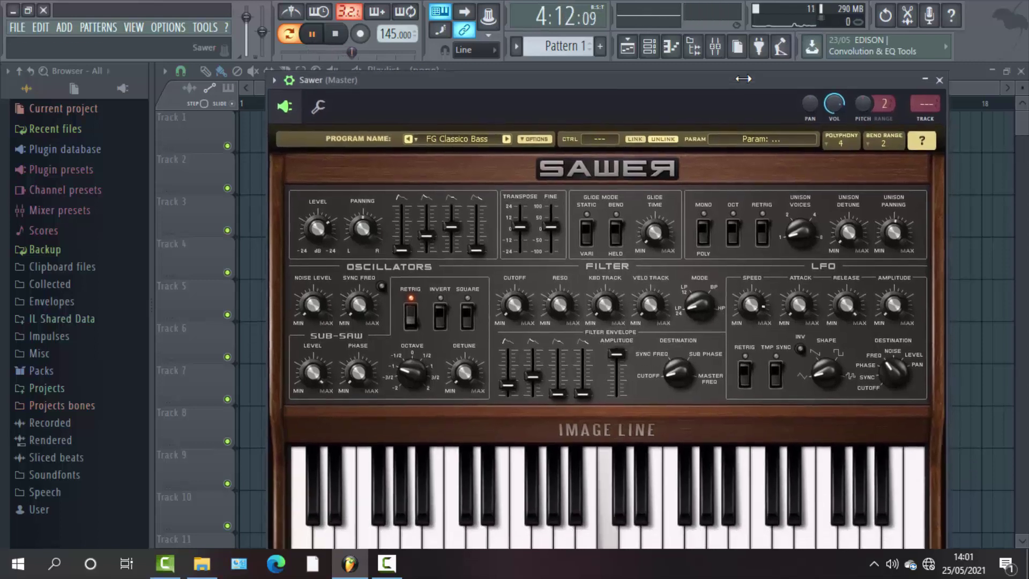
Close the Sawer window, unmute the Crystal channel and audition both channels together.
{"action": "key", "text": "Escape"}
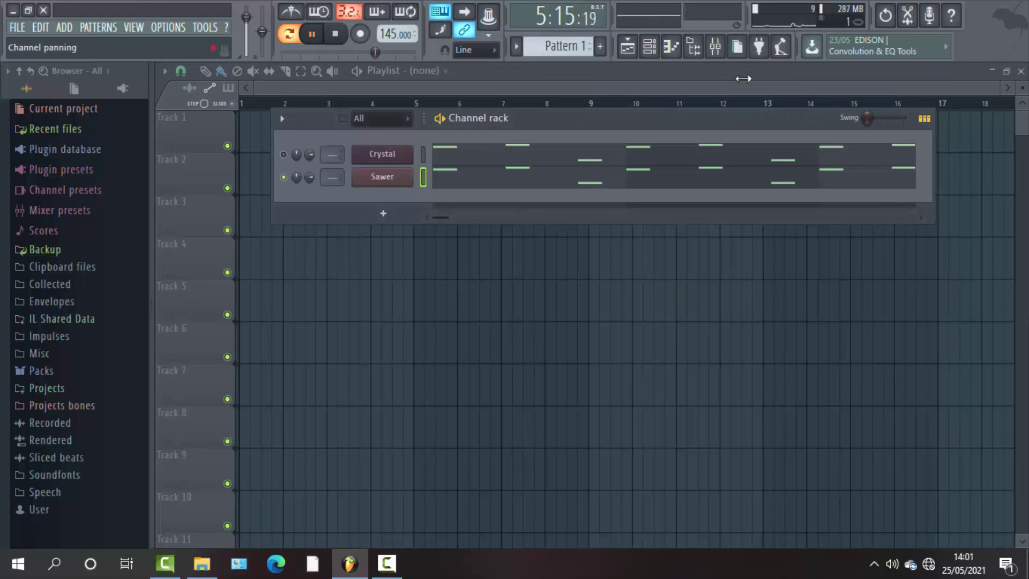
{"action": "left_click", "coordinate": [283, 154]}
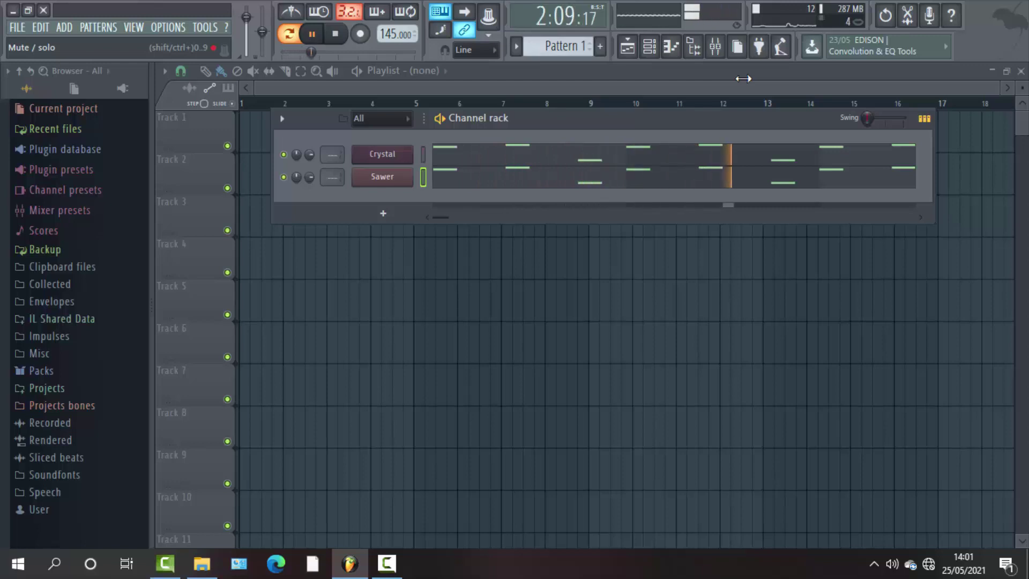
{"action": "key", "text": "space"}
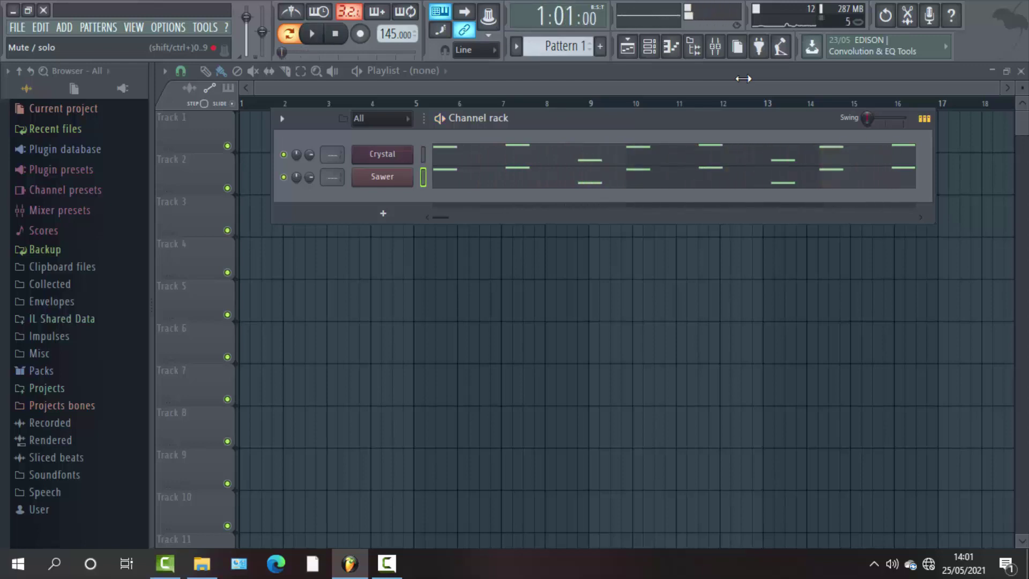
Transpose all of Sawer's notes down one octave in the piano roll and audition the pattern.
{"action": "key", "text": "F7"}
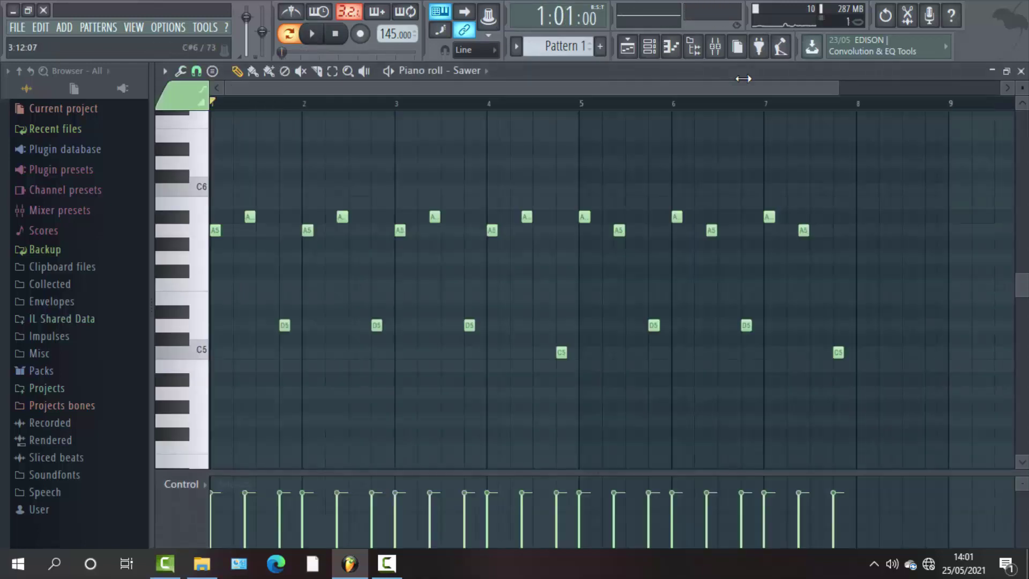
{"action": "key", "text": "ctrl+Down"}
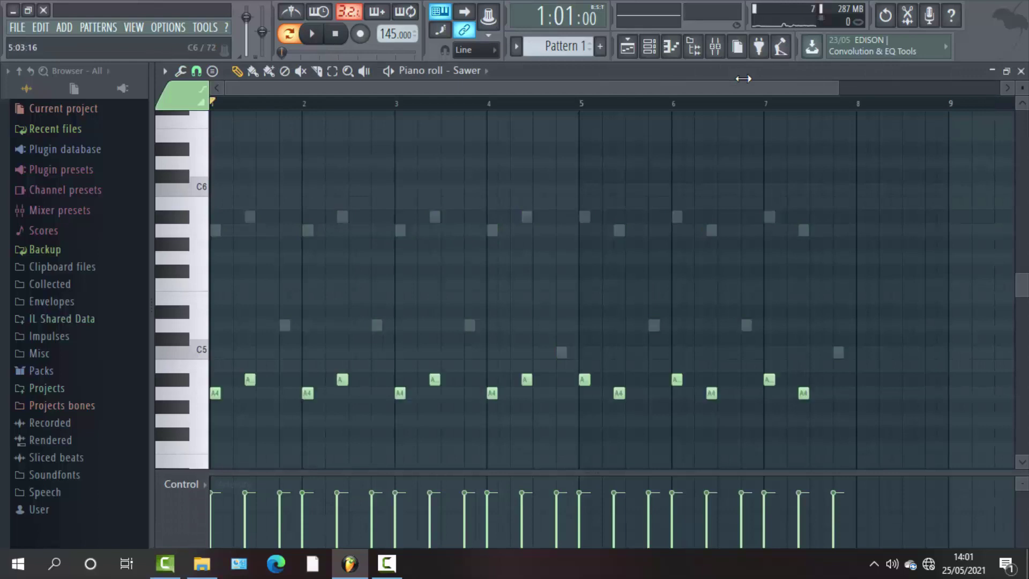
{"action": "key", "text": "space"}
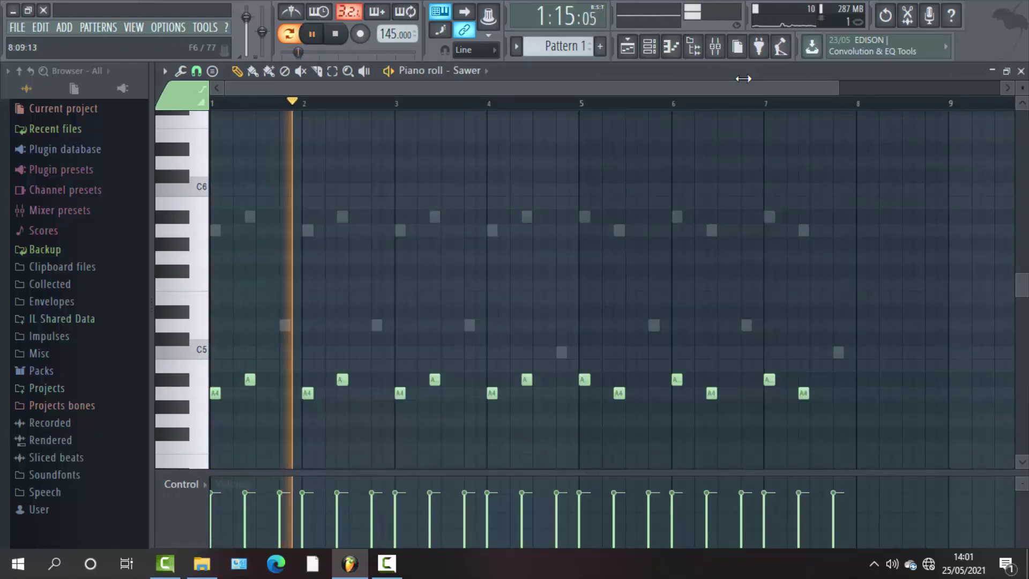
Try Sawer's notes one octave higher, return them to the lower octave and audition the pattern.
{"action": "key", "text": "ctrl+Up"}
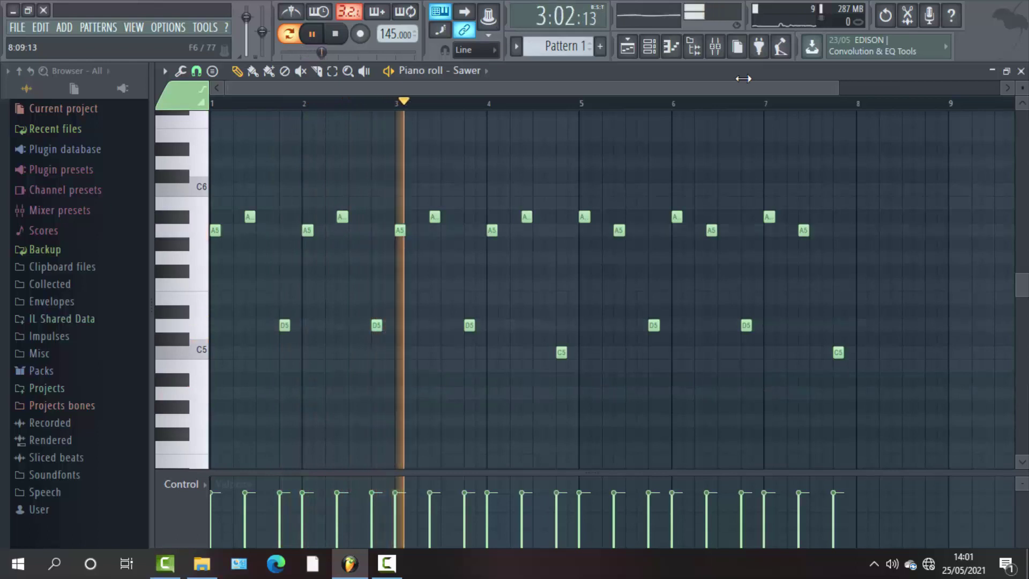
{"action": "key", "text": "space"}
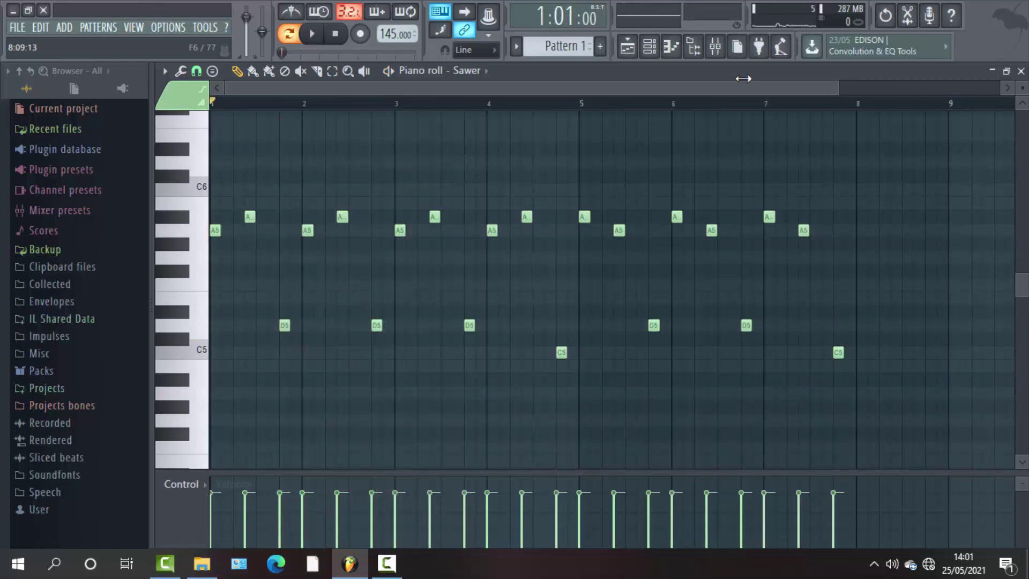
{"action": "key", "text": "ctrl+Down"}
{"action": "key", "text": "space"}
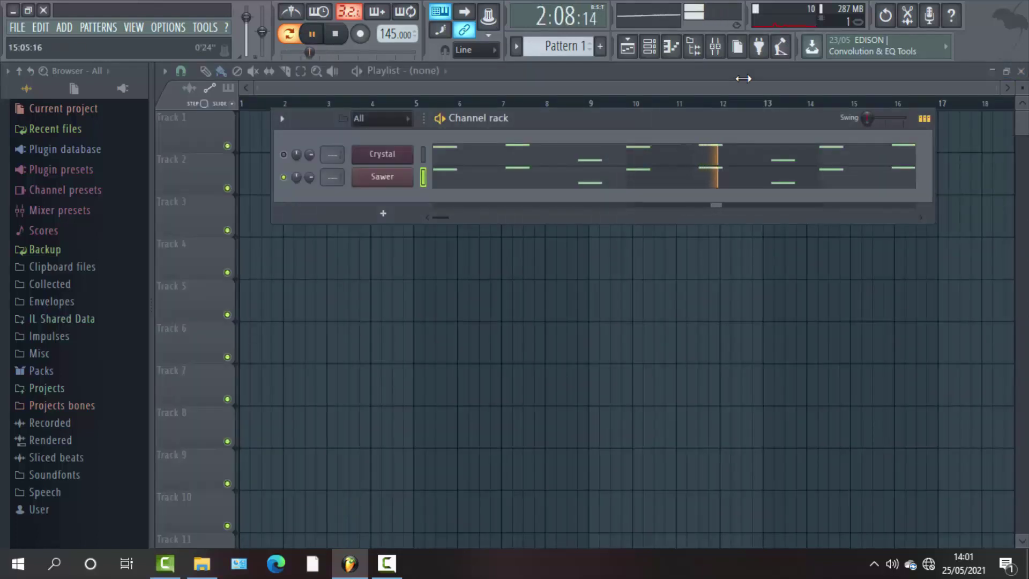
{"action": "key", "text": "space"}
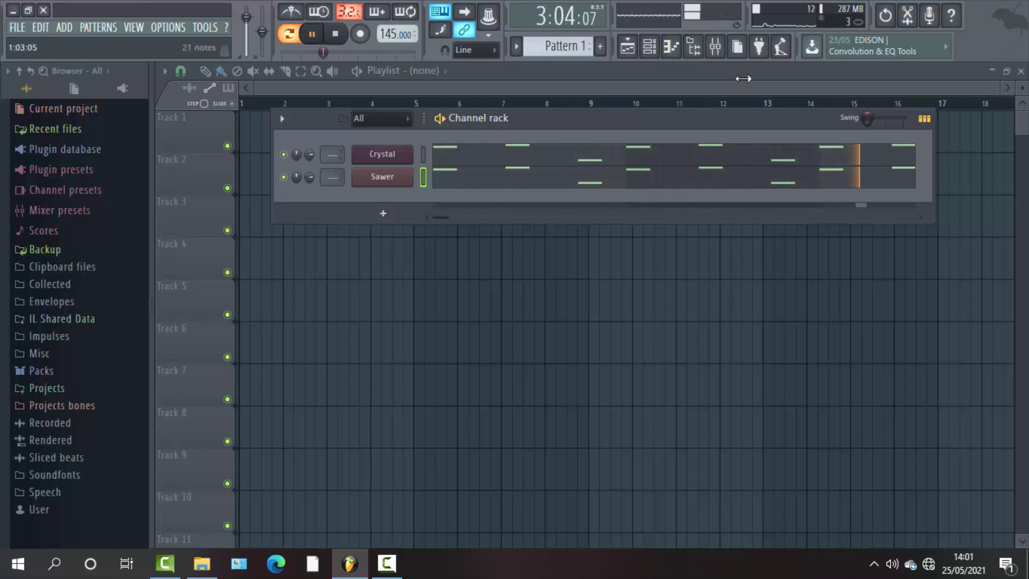
Lengthen Sawer's notes to close the gaps between them, using the piano roll's articulator with its default settings.
{"action": "key", "text": "F7"}
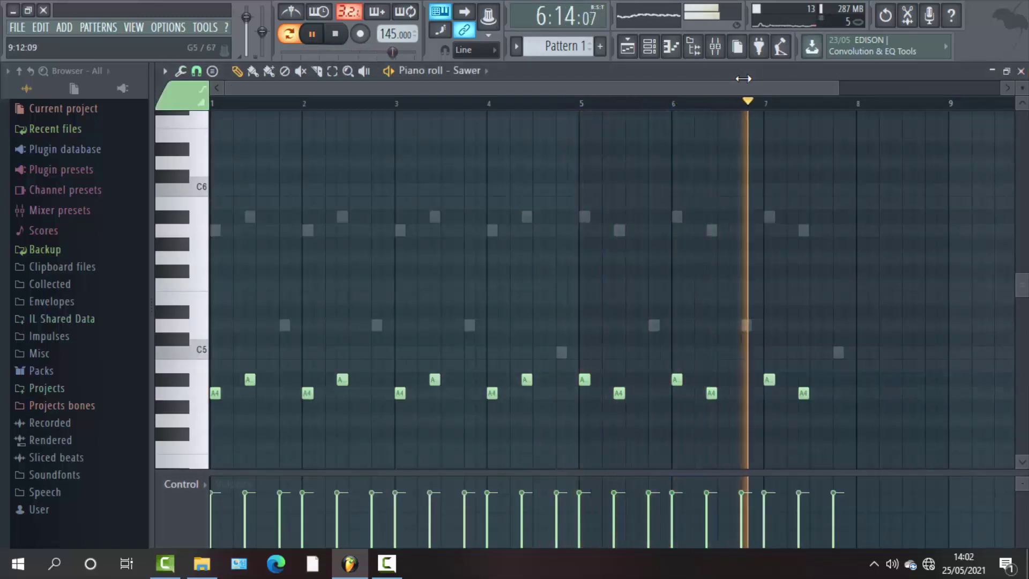
{"action": "scroll", "coordinate": [743, 79], "scroll_direction": "down", "scroll_amount": 1}
{"action": "scroll", "coordinate": [743, 78], "scroll_direction": "down", "scroll_amount": 4}
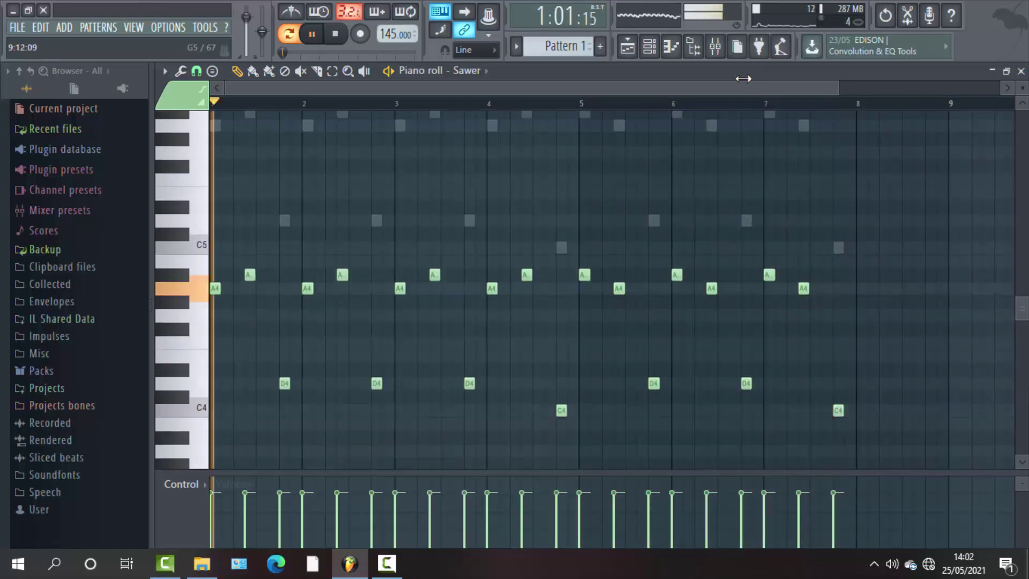
{"action": "key", "text": "space"}
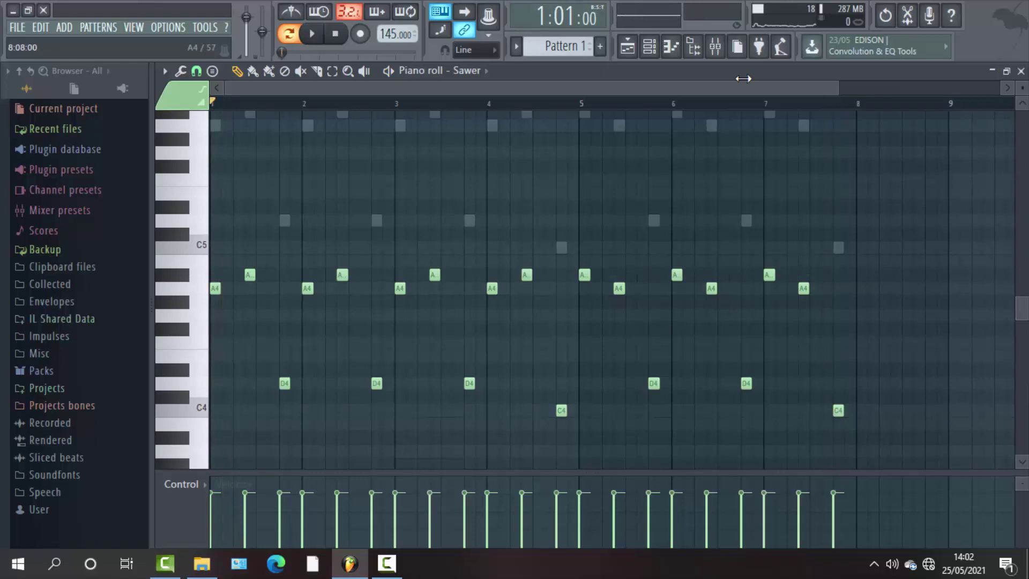
{"action": "key", "text": "alt+r"}
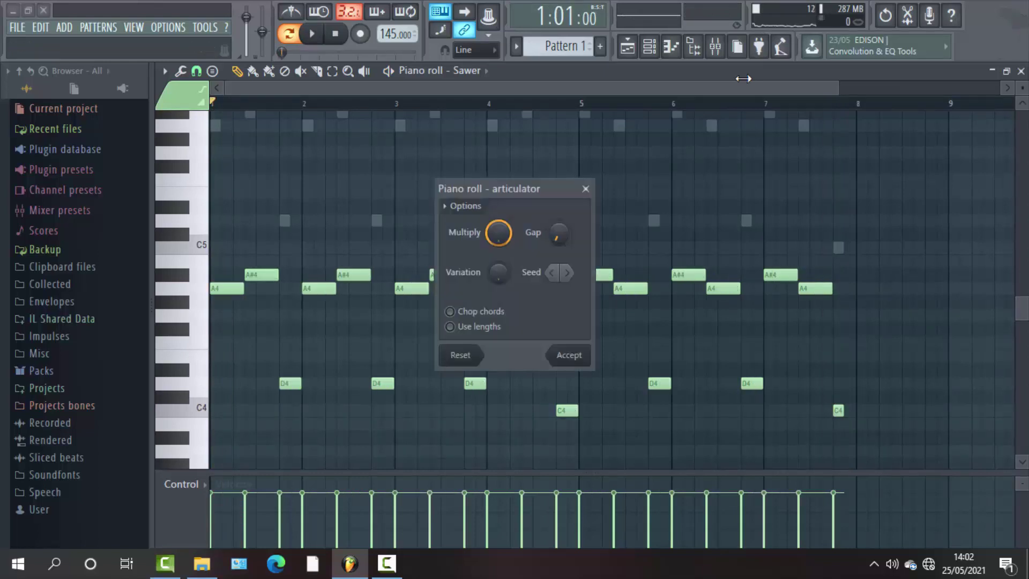
{"action": "key", "text": "Return"}
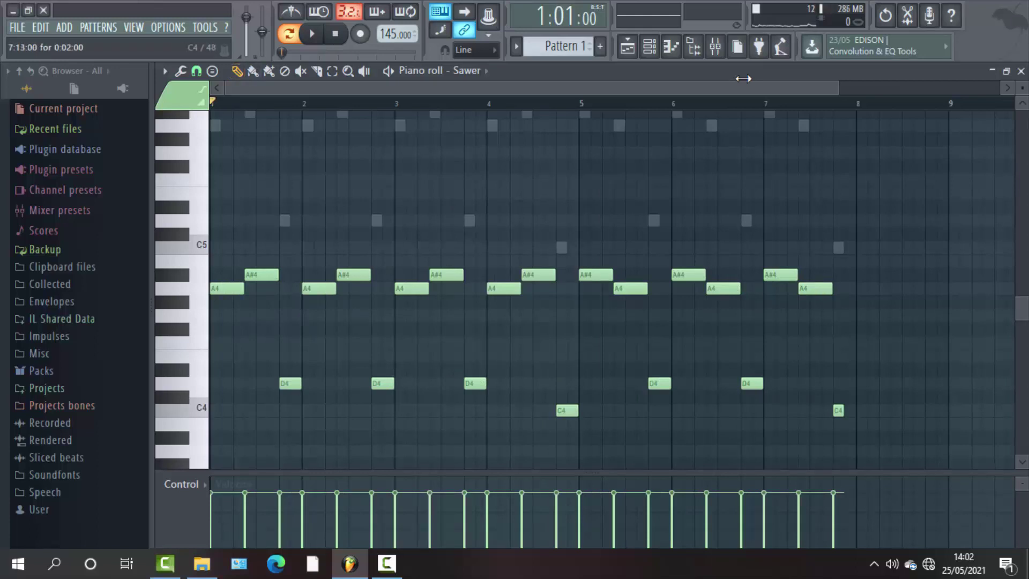
Audition the lengthened Sawer notes with Crystal and undo the extension of the last C4 note.
{"action": "key", "text": "space"}
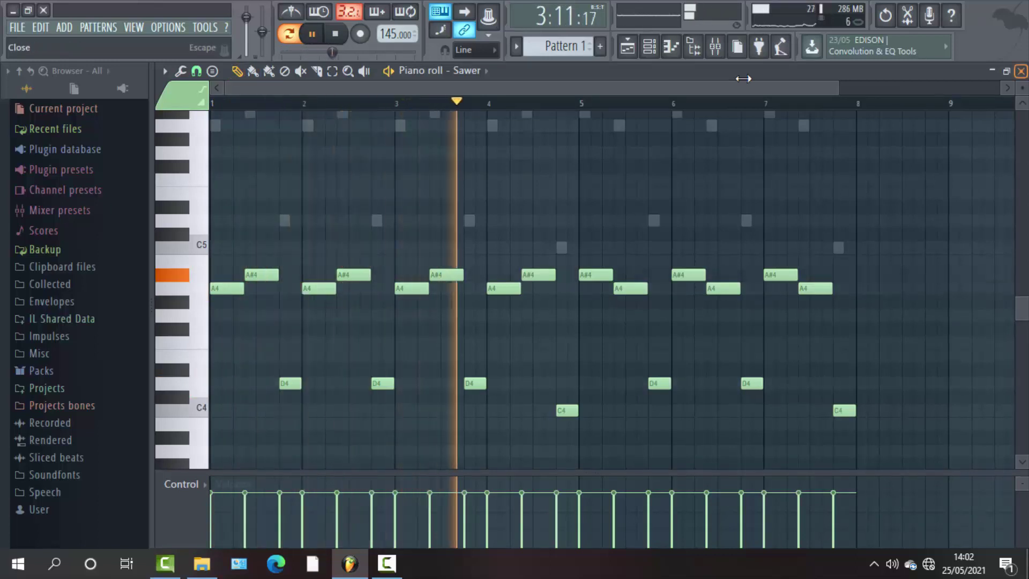
{"action": "key", "text": "F6"}
{"action": "key", "text": "F5"}
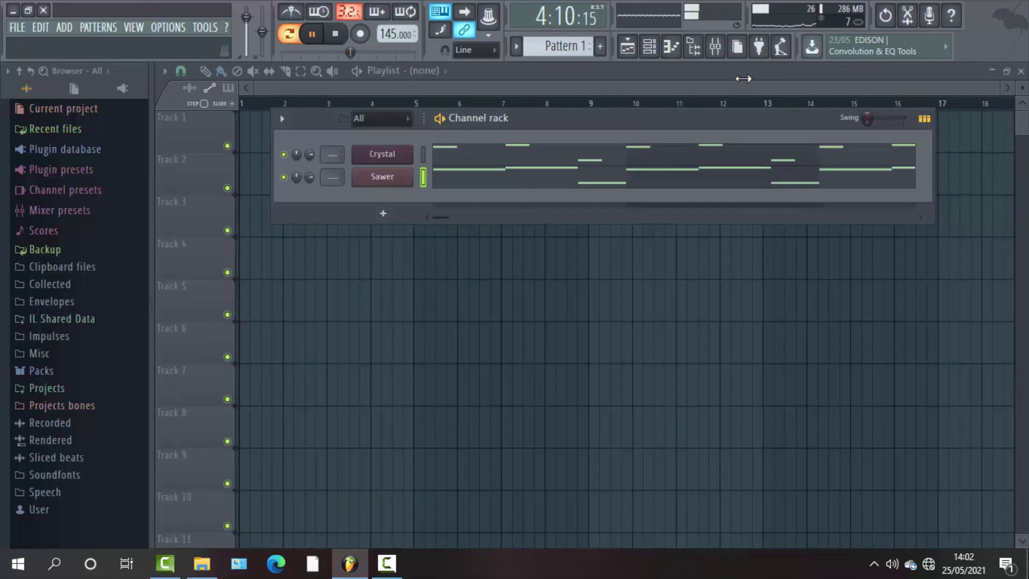
{"action": "key", "text": "F7"}
{"action": "key", "text": "space"}
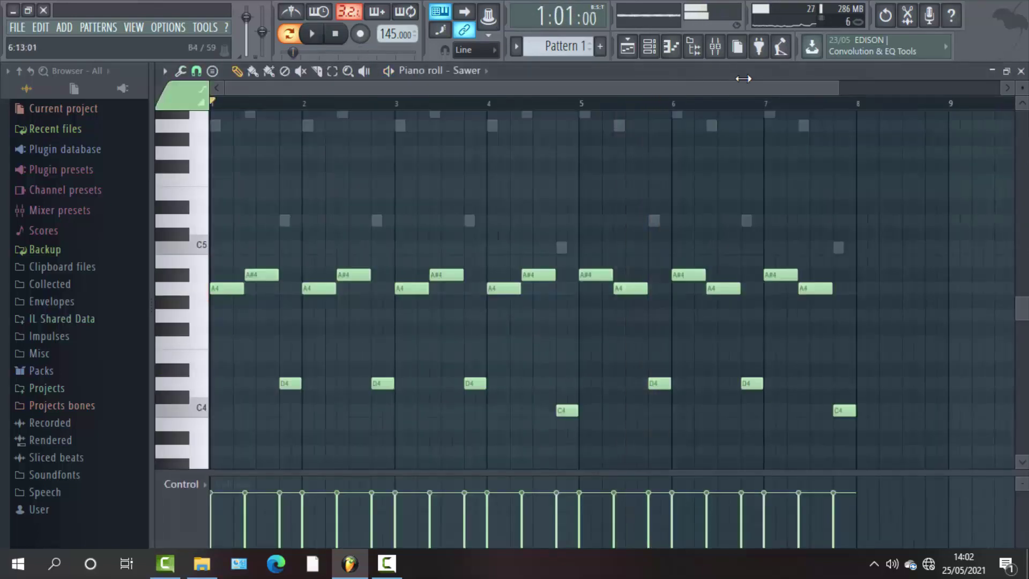
{"action": "key", "text": "ctrl+z"}
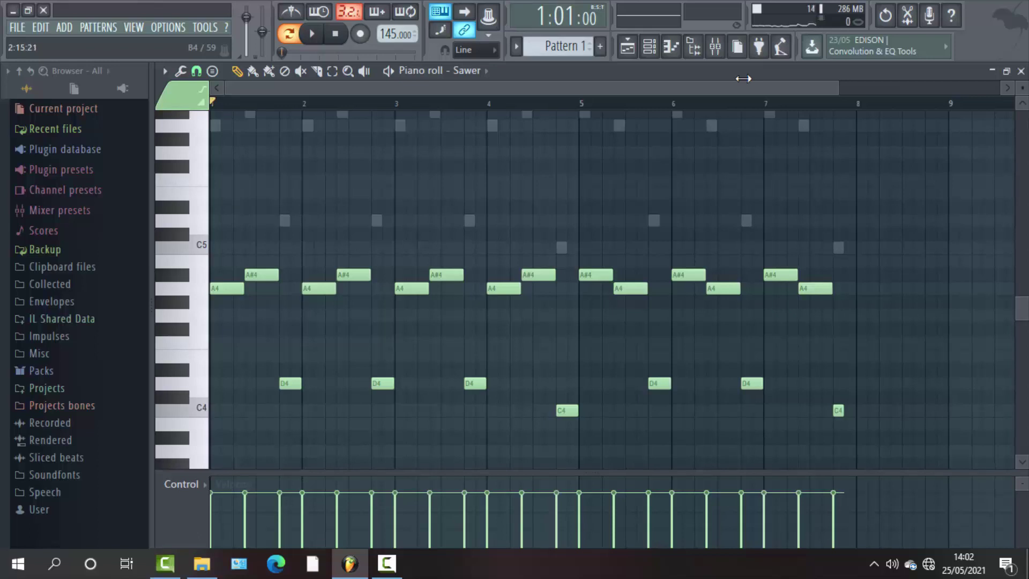
{"action": "key", "text": "Escape"}
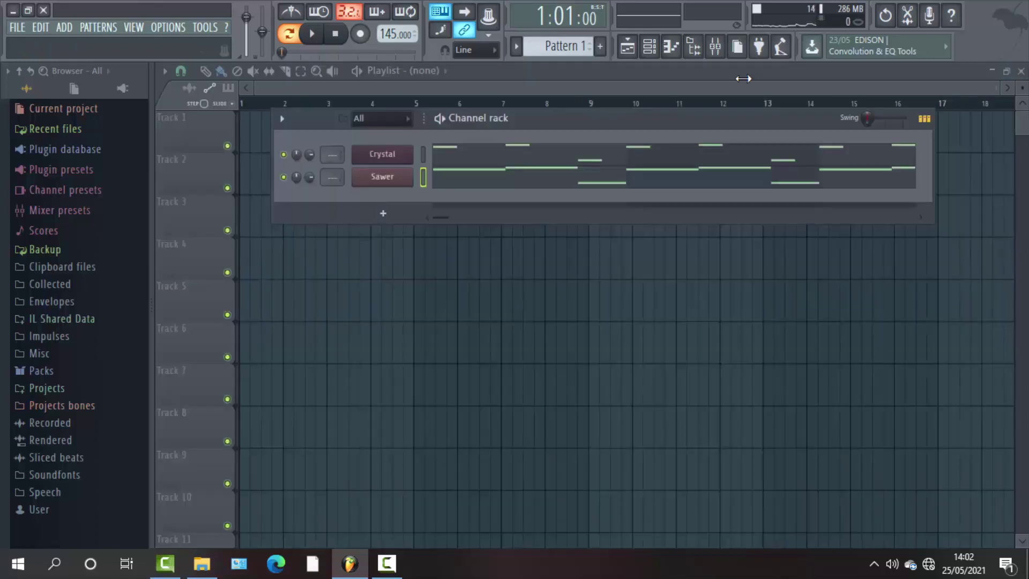
Replace Sawer's notes with a copy of Crystal's short notes, placed one octave lower.
{"action": "right_click", "coordinate": [382, 154]}
{"action": "left_click", "coordinate": [560, 168]}
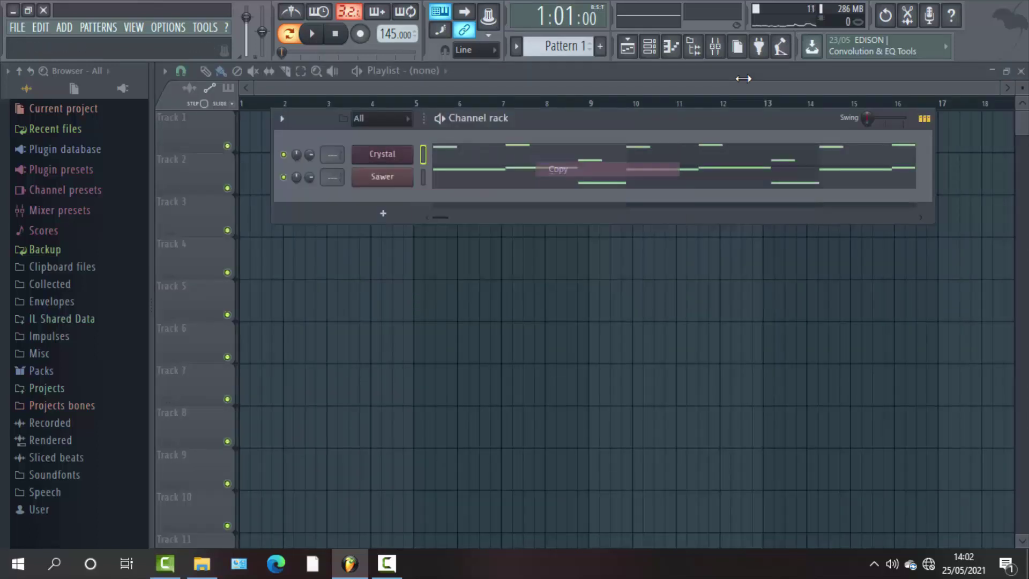
{"action": "right_click", "coordinate": [354, 170]}
{"action": "left_click", "coordinate": [560, 206]}
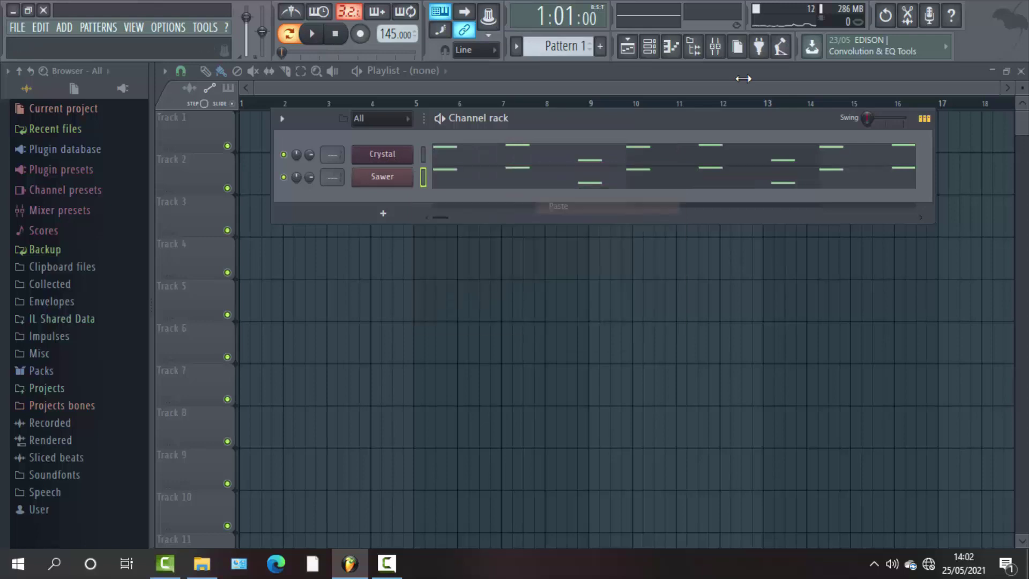
{"action": "key", "text": "F7"}
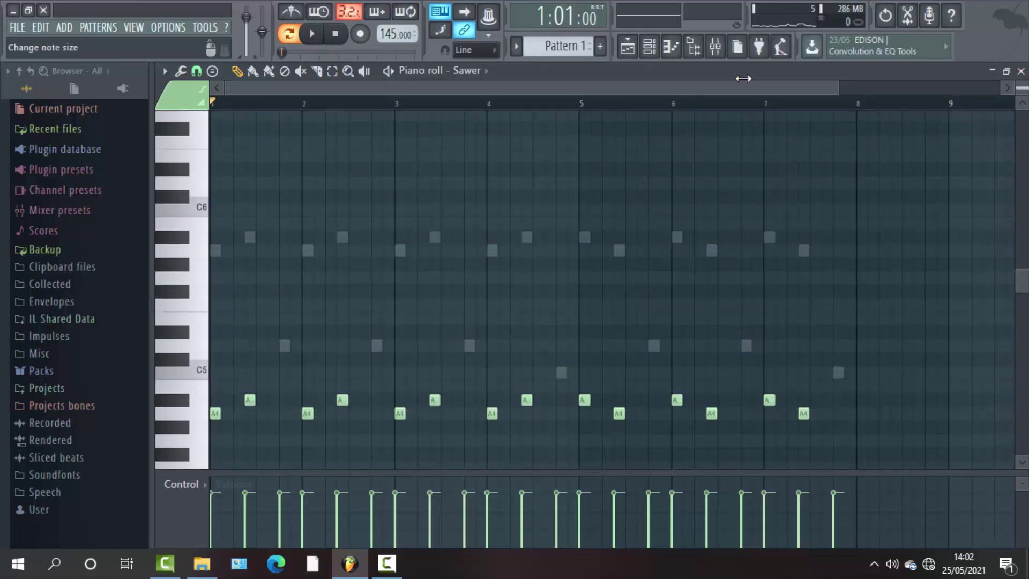
Audition Crystal and Sawer together and check Crystal's notes in the piano roll.
{"action": "key", "text": "F7"}
{"action": "key", "text": "space"}
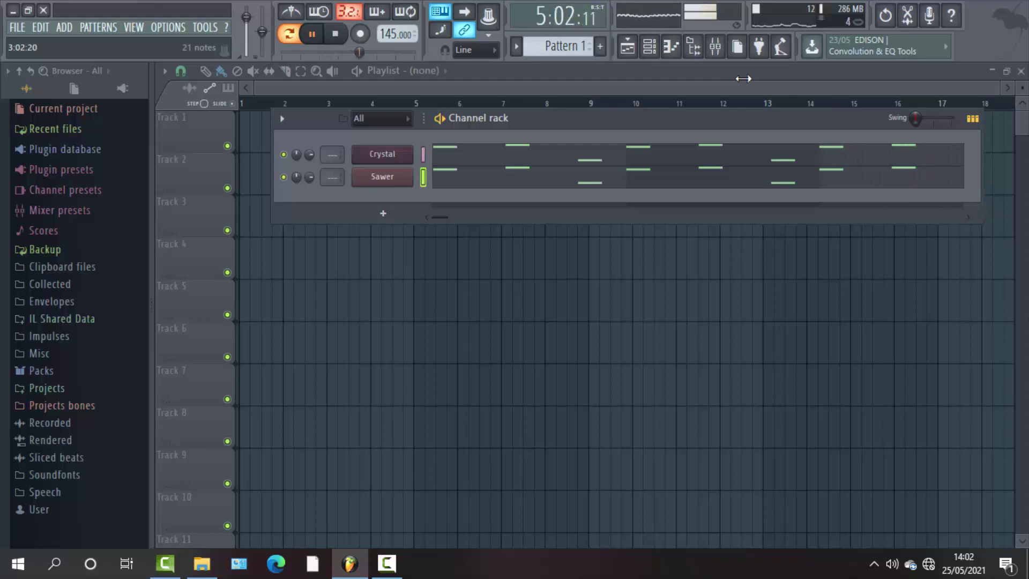
{"action": "key", "text": "space"}
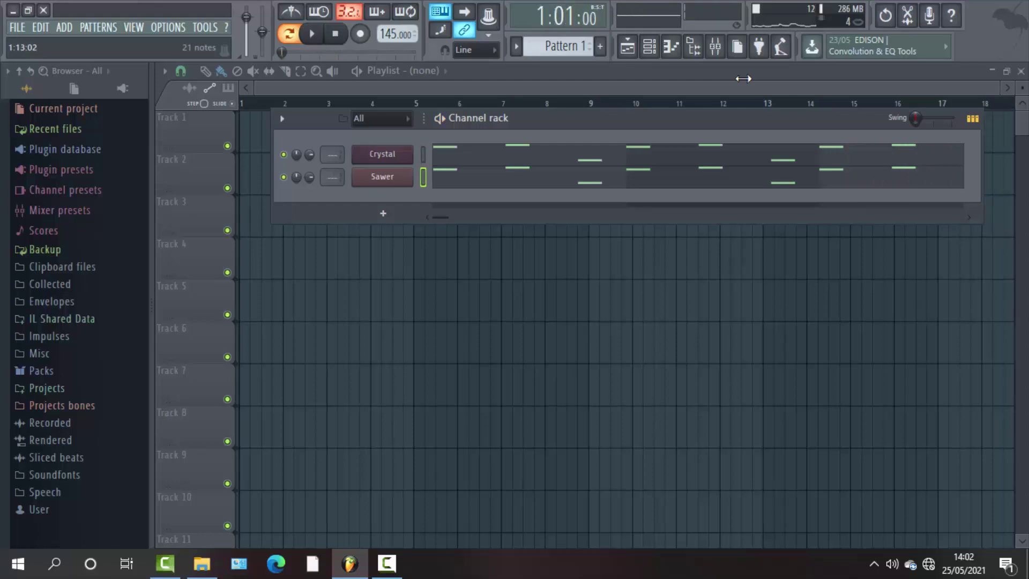
{"action": "key", "text": "F7"}
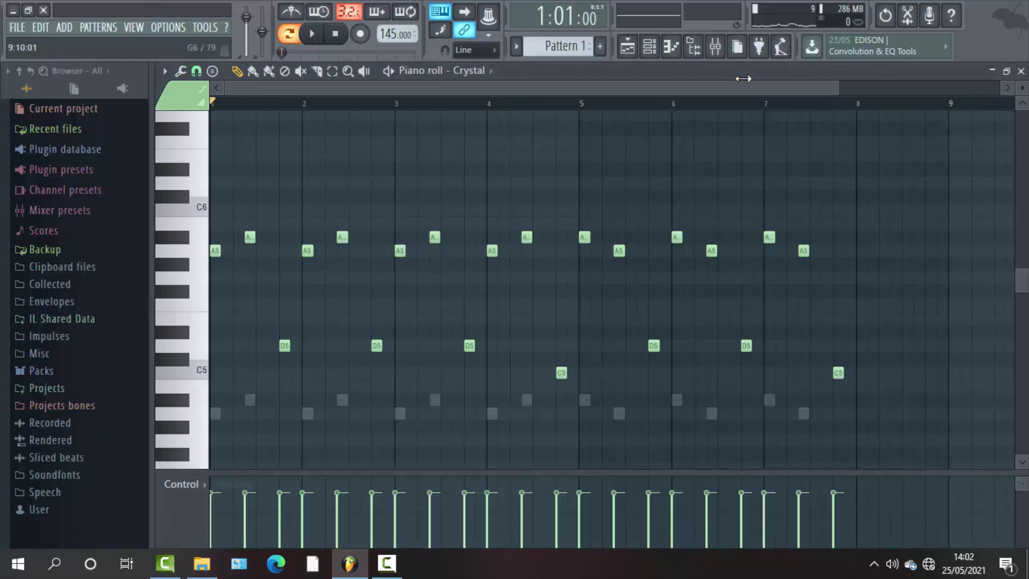
{"action": "left_click", "coordinate": [1020, 71]}
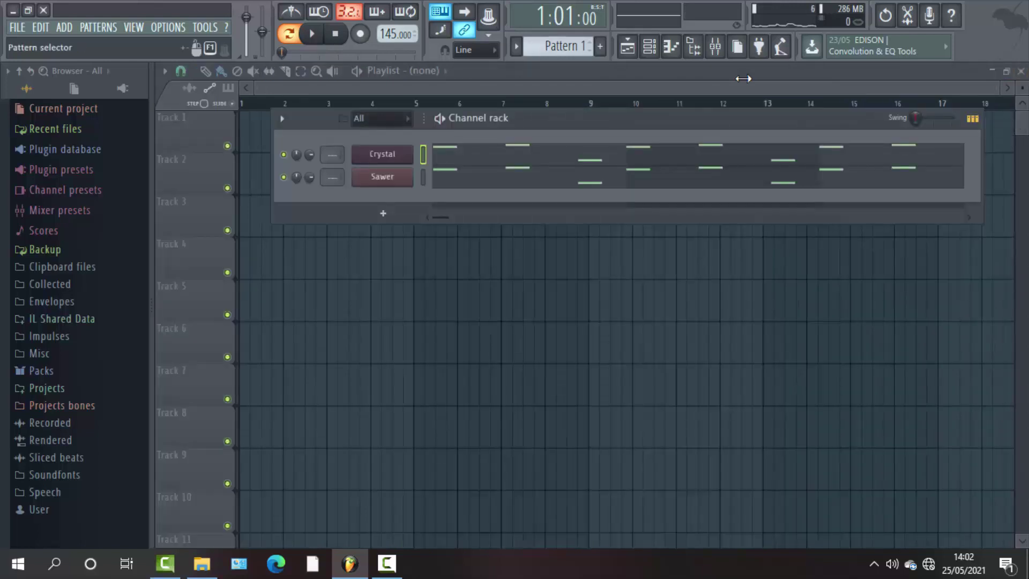
Place Pattern 1 at bar 1 of Track 1 in the playlist and play it in song mode.
{"action": "key", "text": "F6"}
{"action": "left_click_drag", "start_coordinate": [336, 211], "coordinate": [293, 129]}
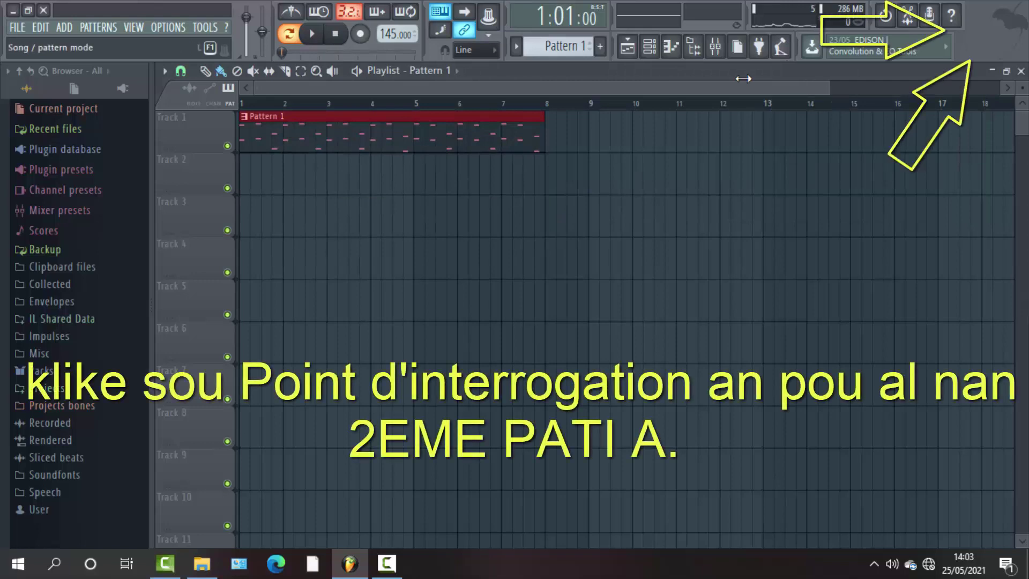
{"action": "key", "text": "space"}
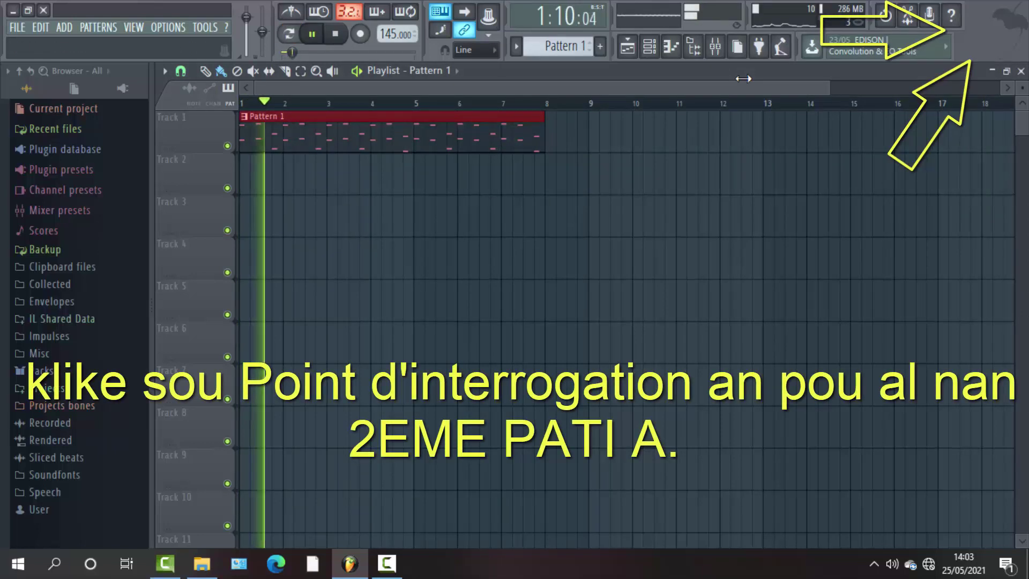
{"action": "scroll", "coordinate": [743, 79], "scroll_direction": "down", "scroll_amount": 2}
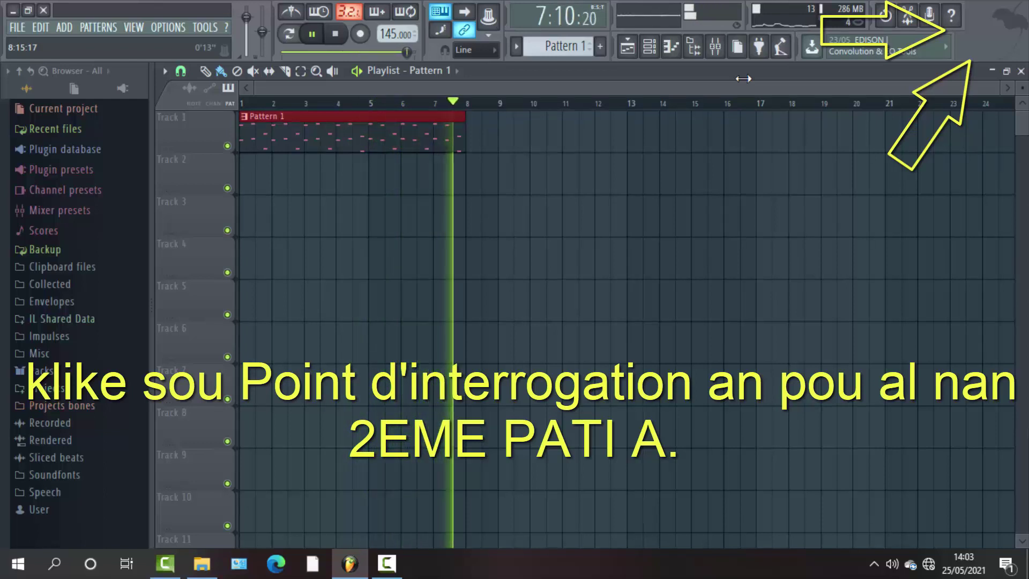
{"action": "key", "text": "space"}
Replay the arrangement with the system volume raised to 40 and reopen the channel rack.
{"action": "key", "text": "XF86AudioRaiseVolume"}
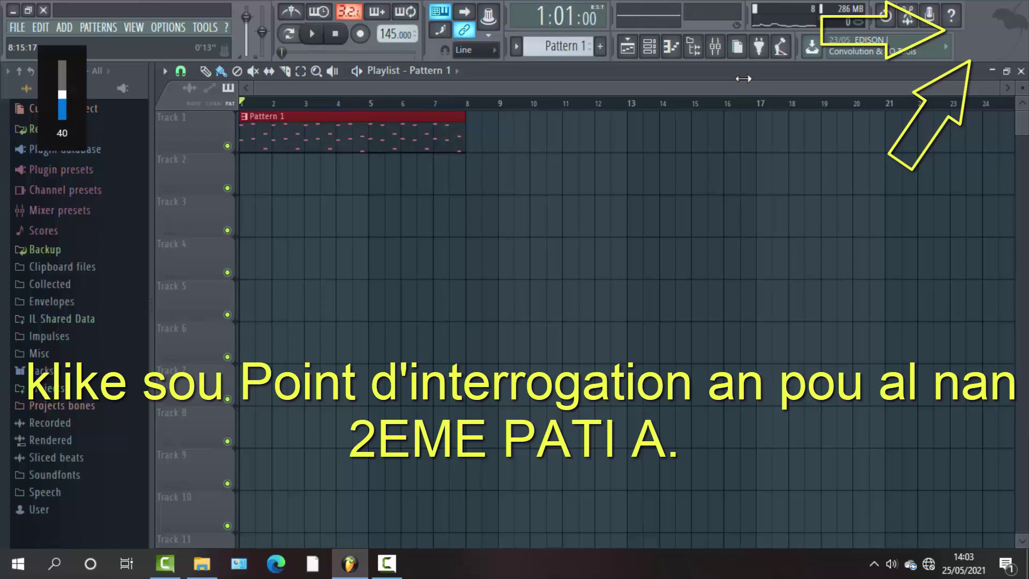
{"action": "key", "text": "space"}
{"action": "key", "text": "space"}
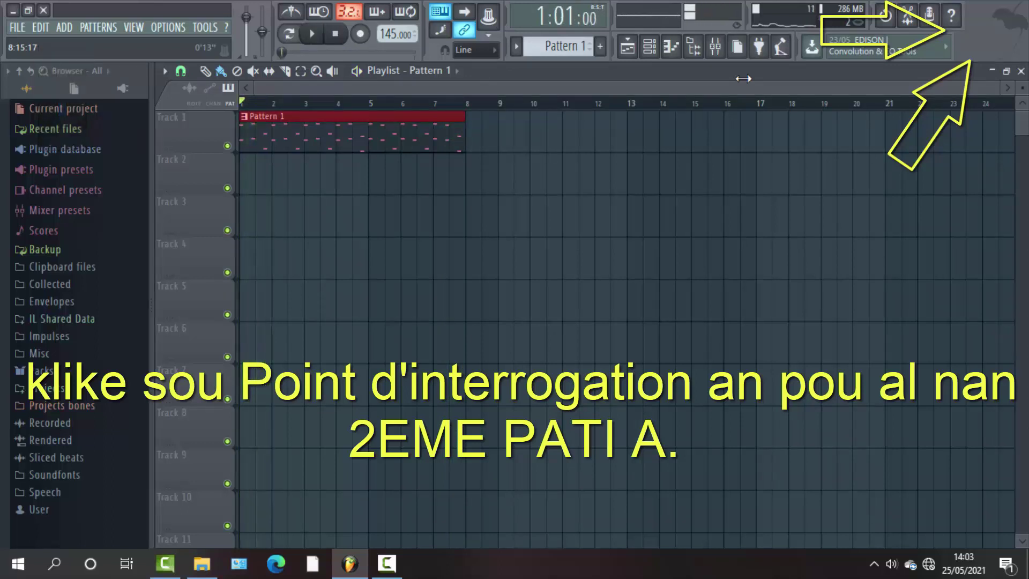
{"action": "left_click", "coordinate": [649, 47]}
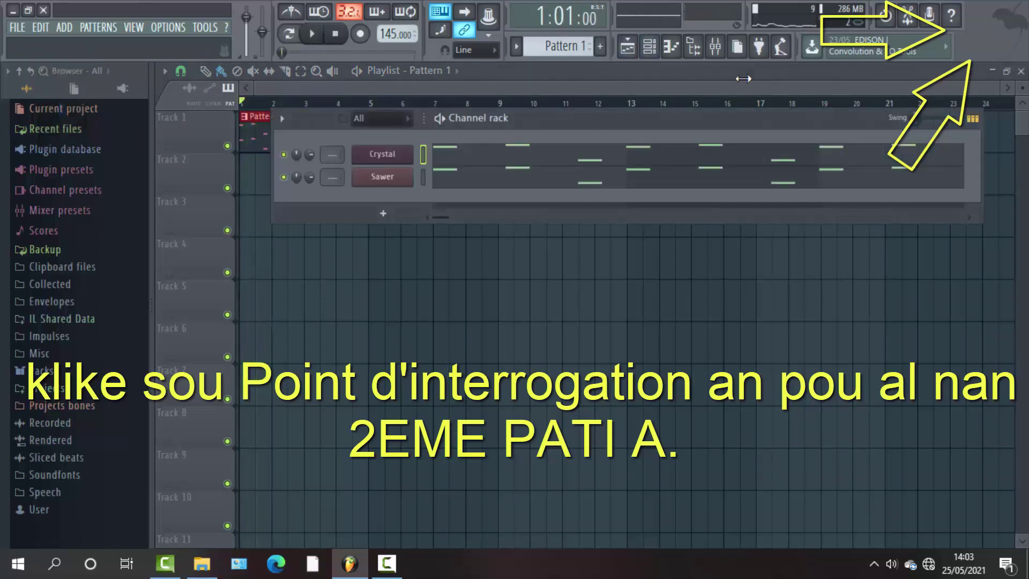